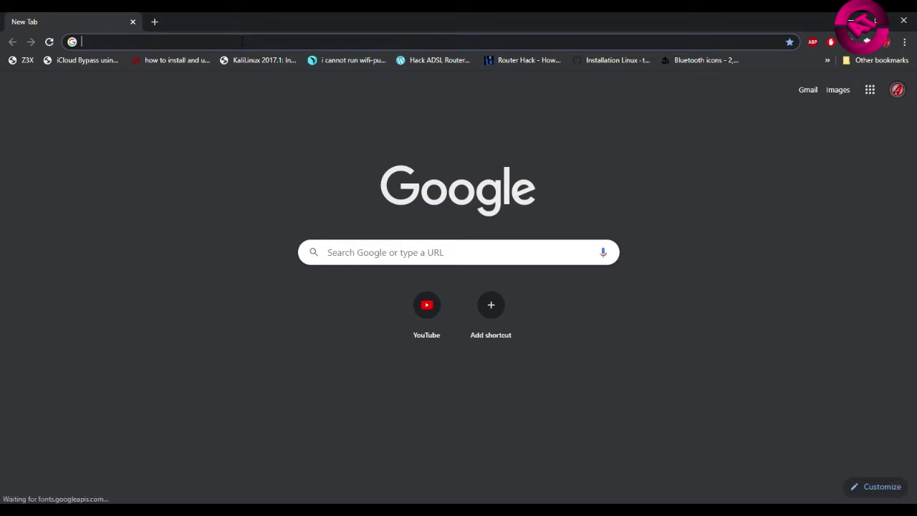
Search Google for virtualbox and open the Downloads page of the VirtualBox site.
type("vo")
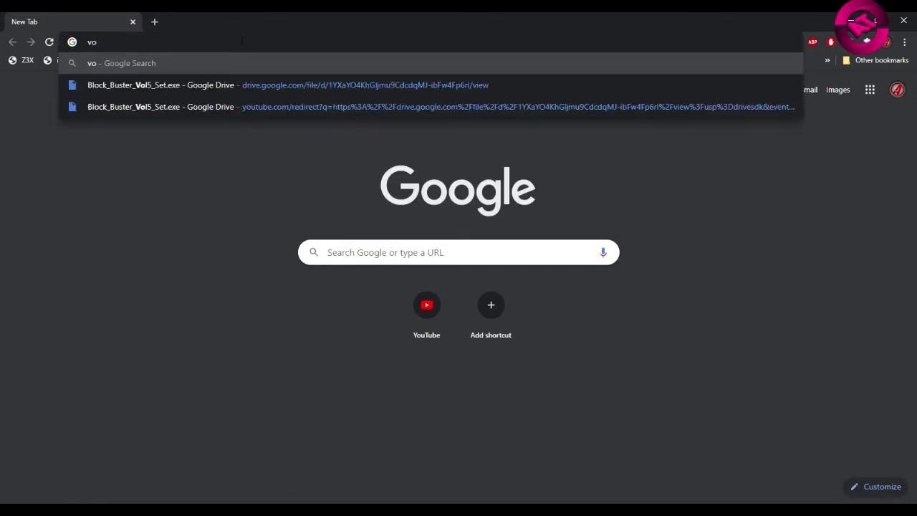
key("BackSpace")
type("ir=rtulbox")
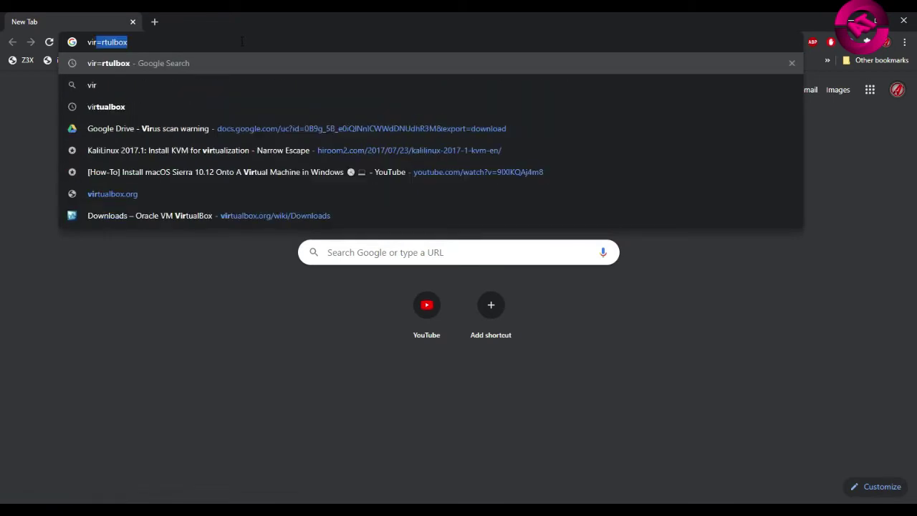
key("Down")
key("Down")
key("Return")
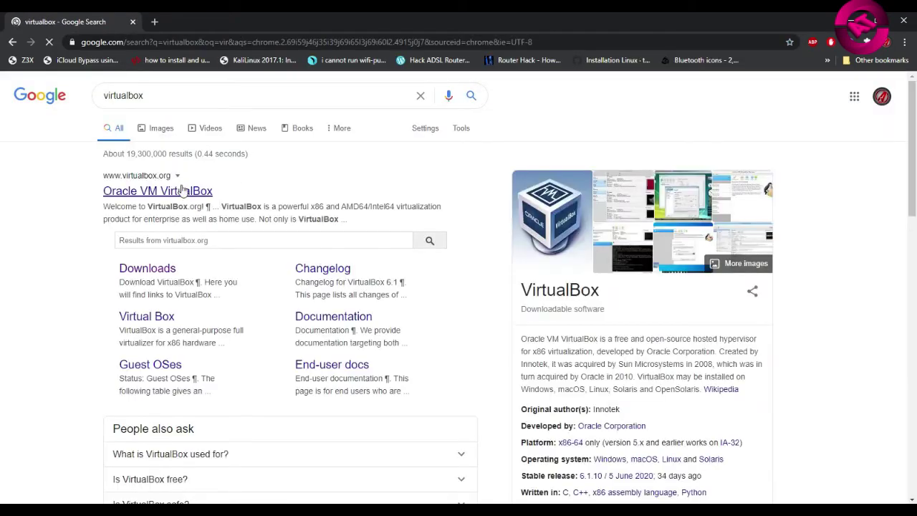
left_click(151, 269)
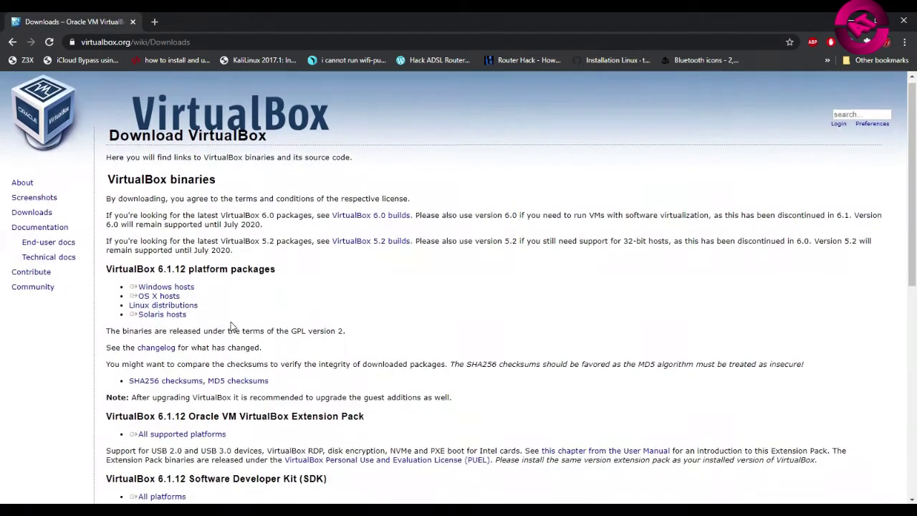
Start downloading the VirtualBox 6.1.12 package for Windows hosts and minimize the download progress window.
scroll(231, 323, "down", 1)
scroll(283, 189, "down", 1)
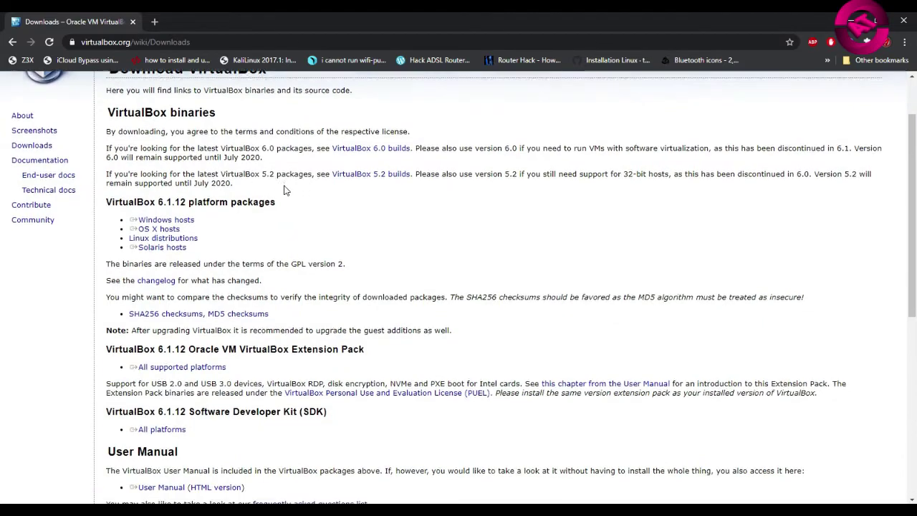
scroll(284, 189, "up", 2)
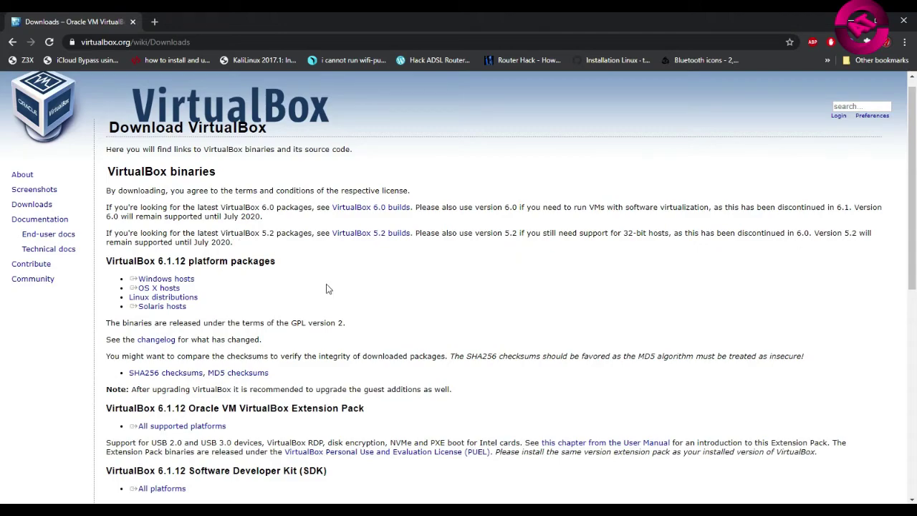
scroll(419, 334, "down", 4)
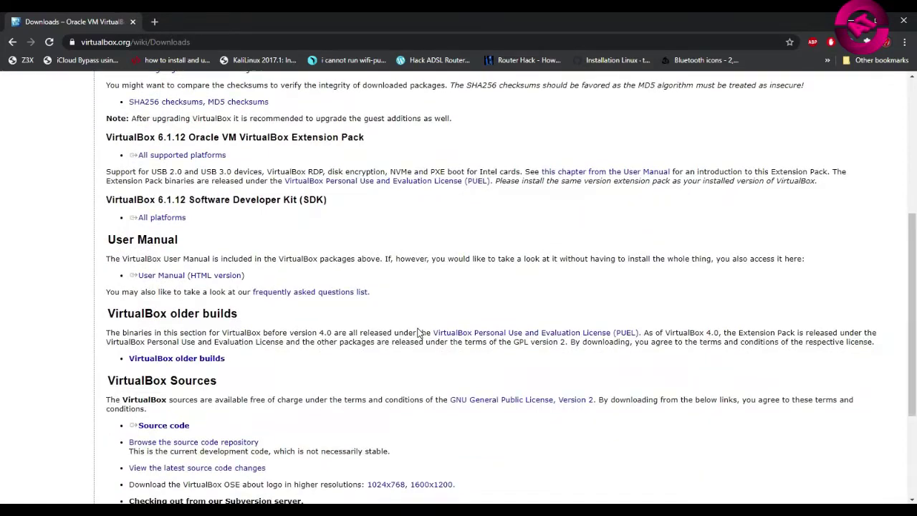
scroll(419, 333, "down", 3)
scroll(419, 333, "up", 7)
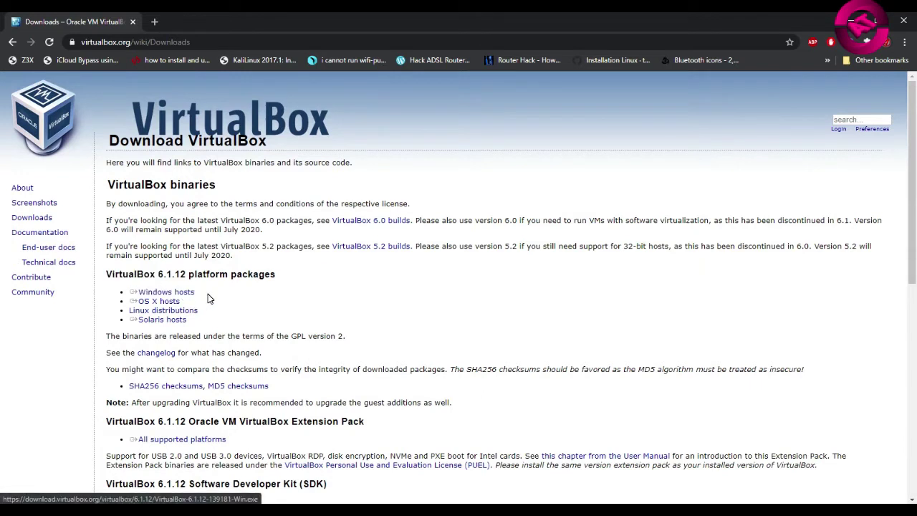
left_click(184, 295)
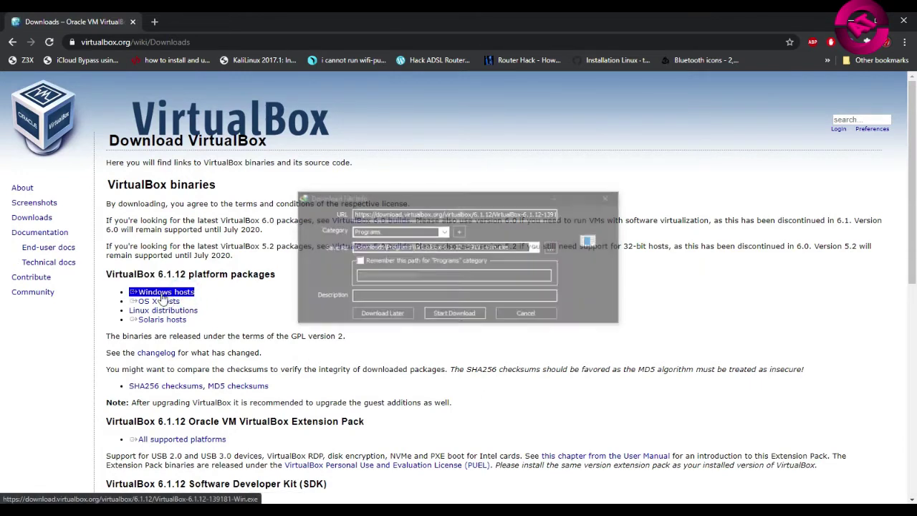
left_click(456, 315)
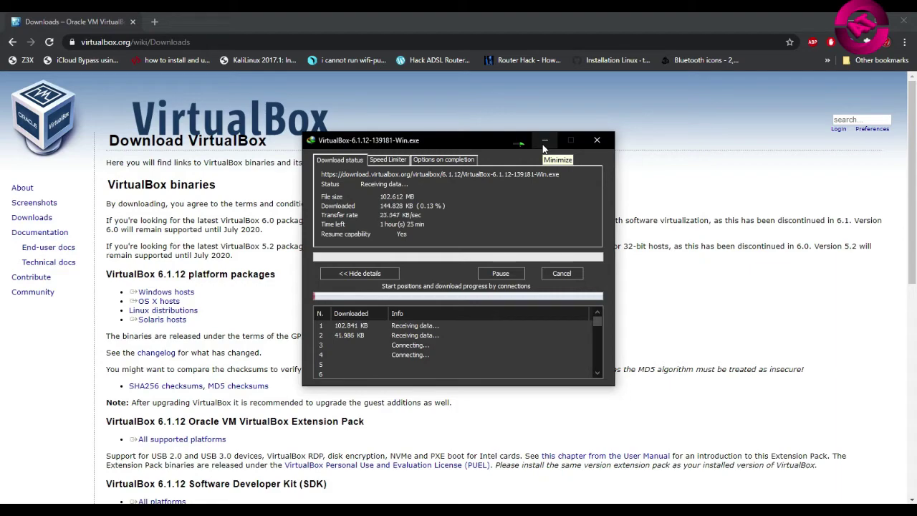
left_click(544, 142)
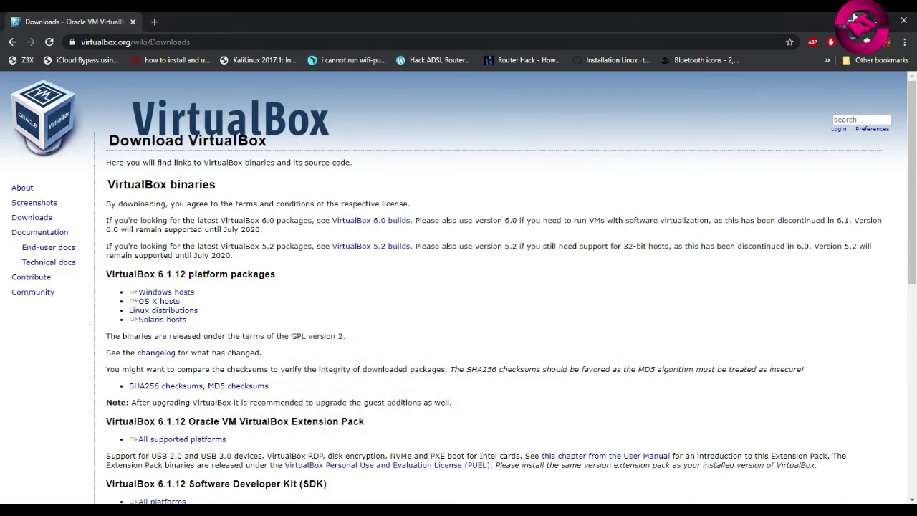
Check the progress of the VirtualBox installer download, then return to the browser.
left_click(854, 16)
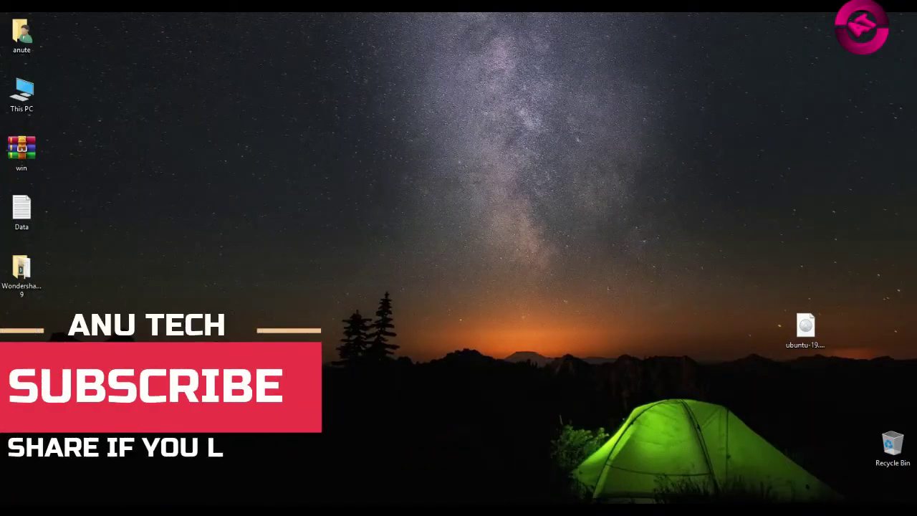
key("alt+Tab")
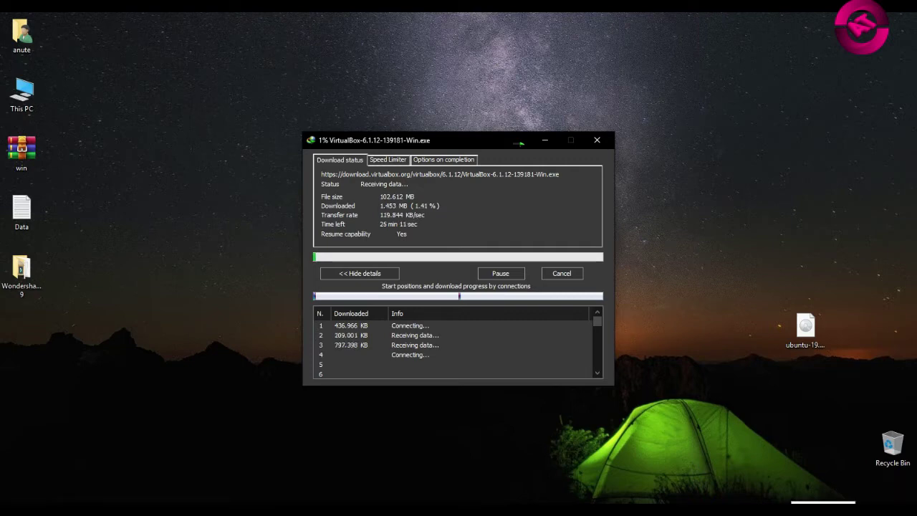
left_click(824, 502)
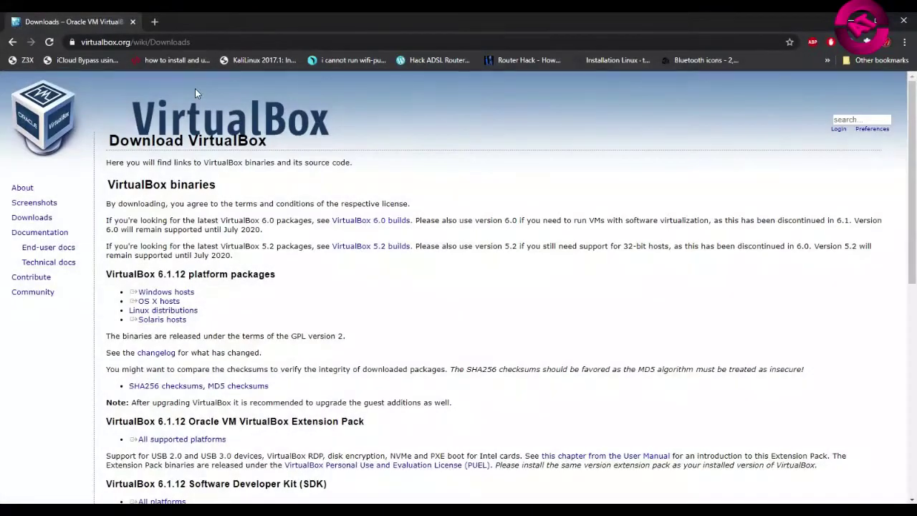
Search Google for ubntu in a new browser tab and open the Download page on ubuntu.com.
left_click(156, 22)
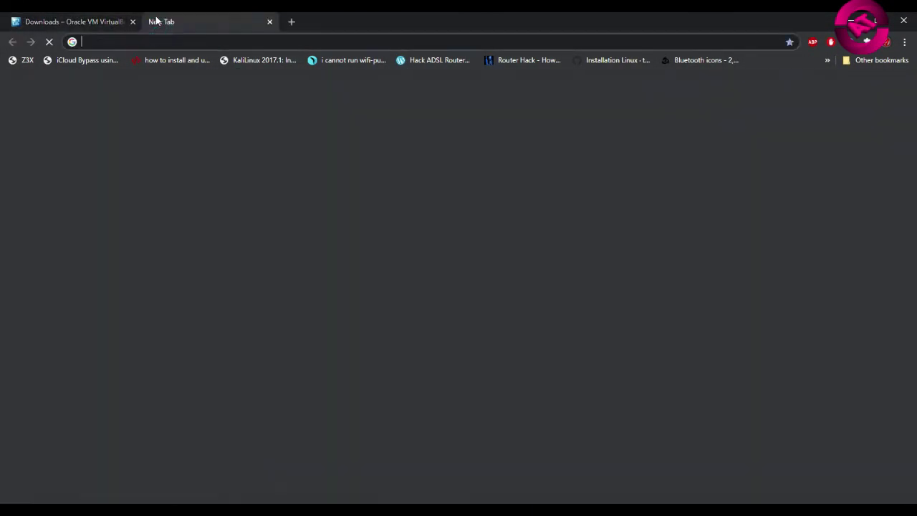
type("un")
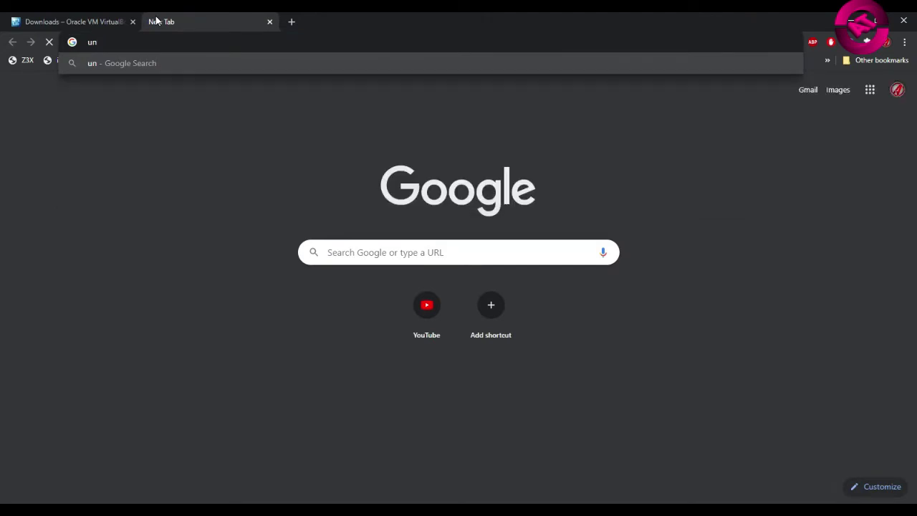
key("BackSpace")
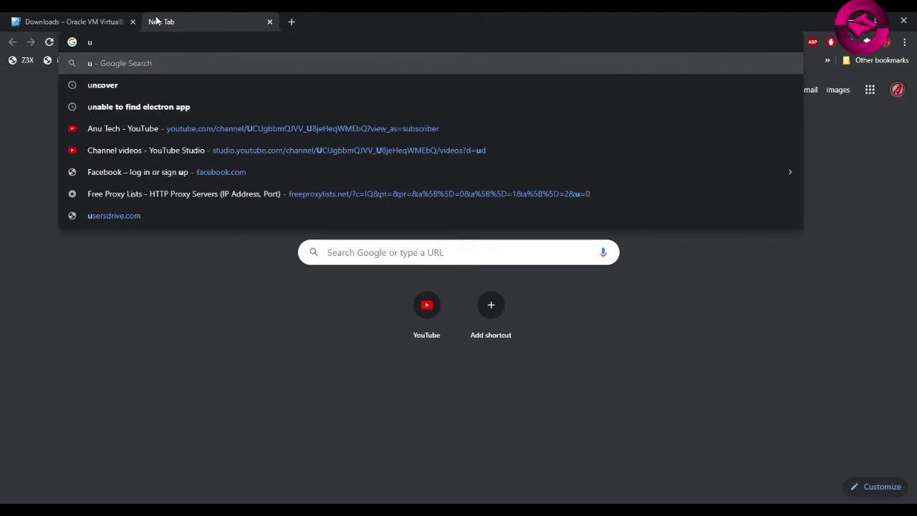
type("bntu")
key("Return")
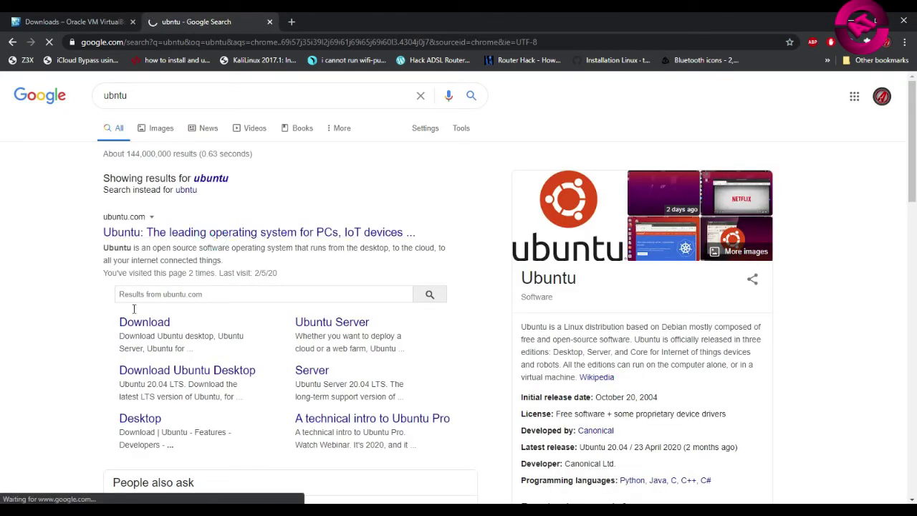
left_click(154, 321)
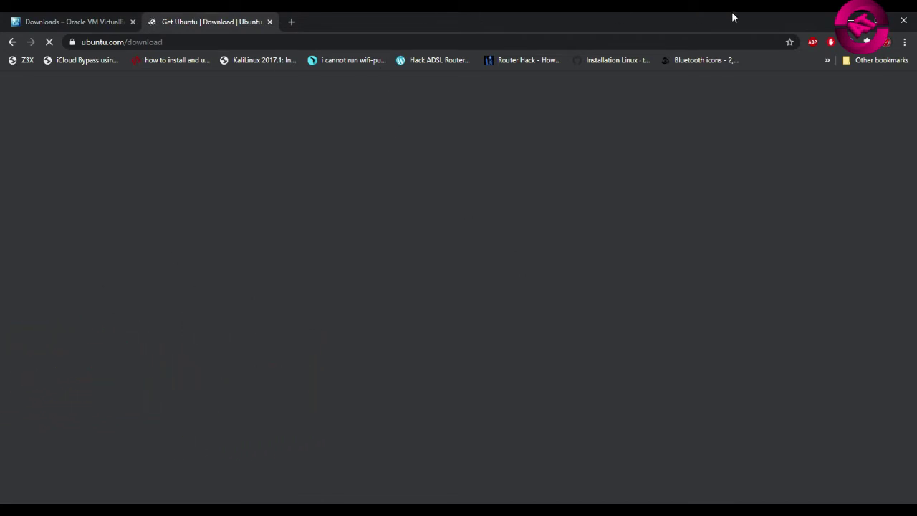
left_click(849, 23)
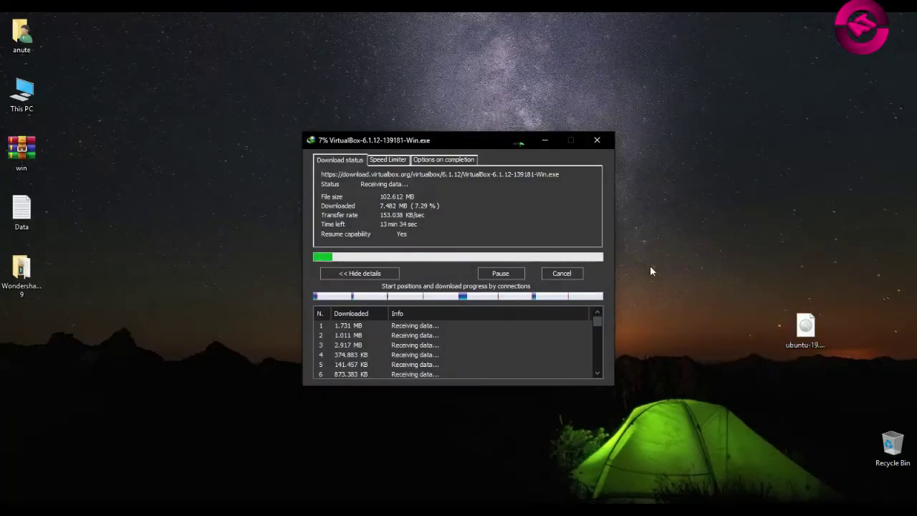
left_click(722, 188)
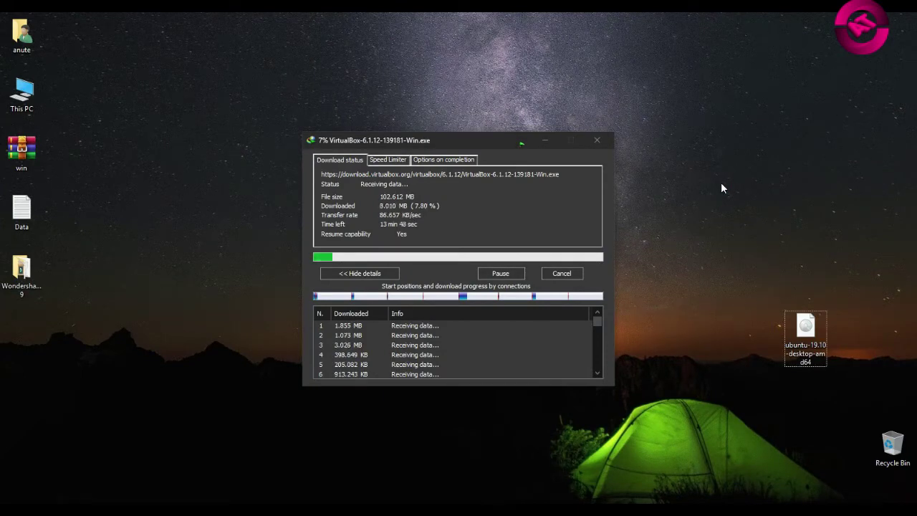
left_click(717, 179)
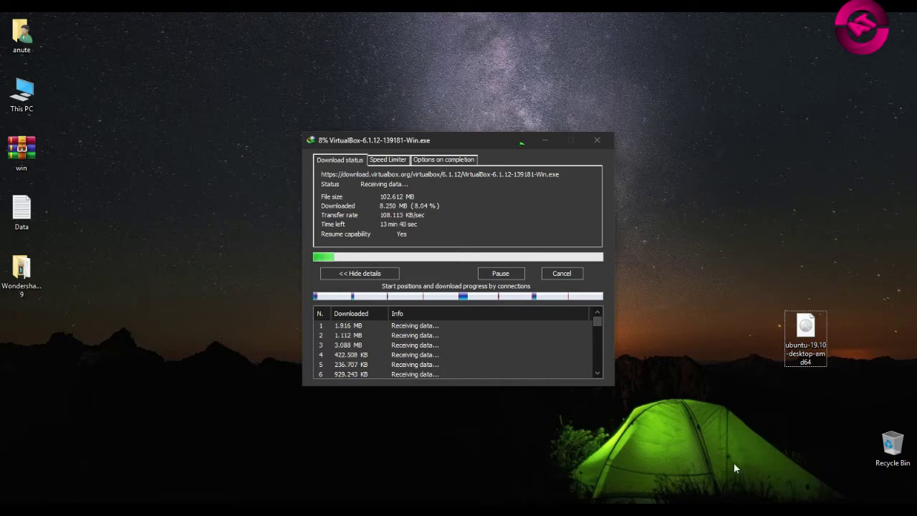
left_click(788, 509)
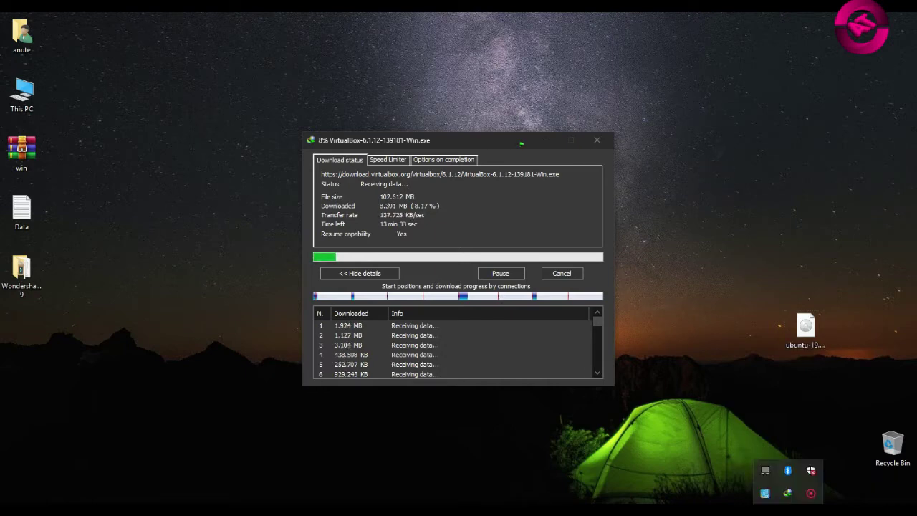
left_click(810, 494)
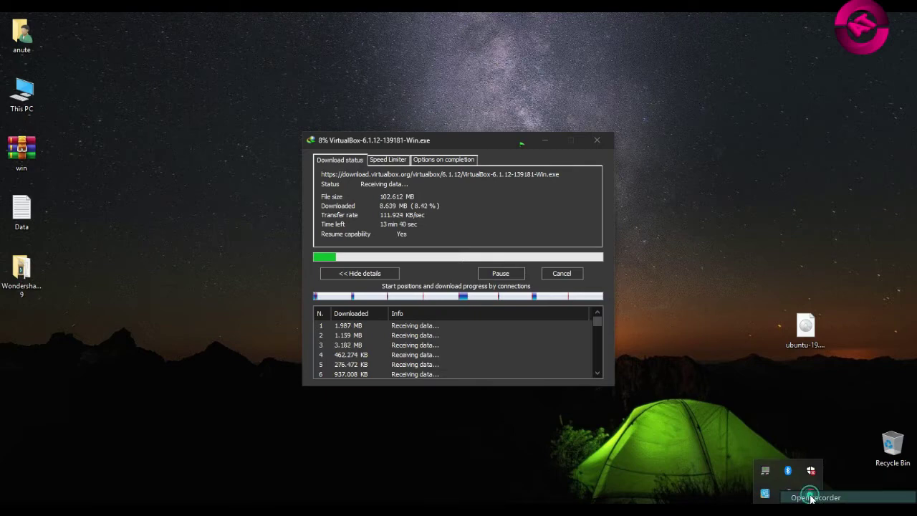
left_click(761, 470)
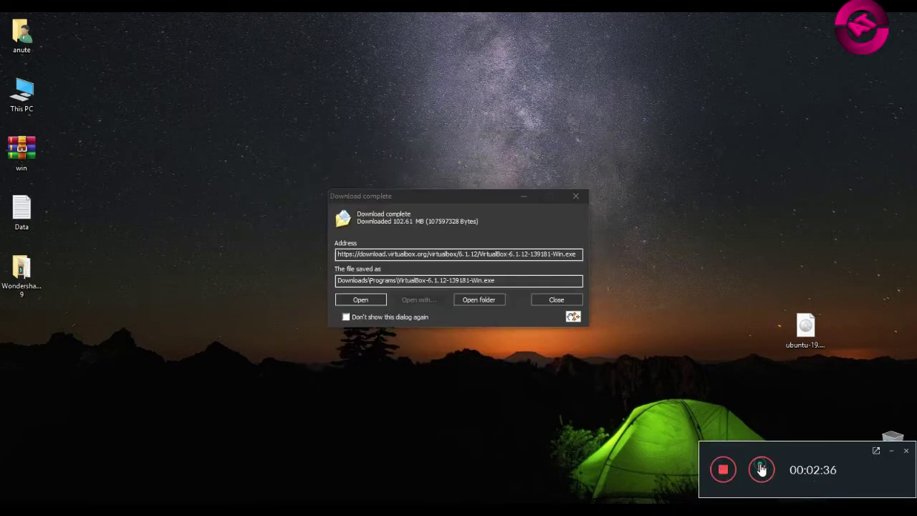
left_click(893, 452)
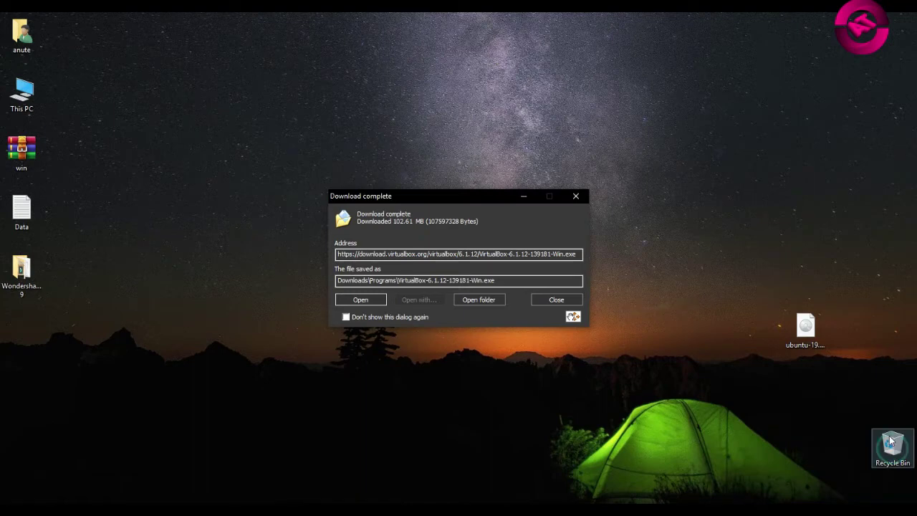
Minimize the finished VirtualBox download window and close the Internet Download Manager page in the browser.
left_click(530, 200)
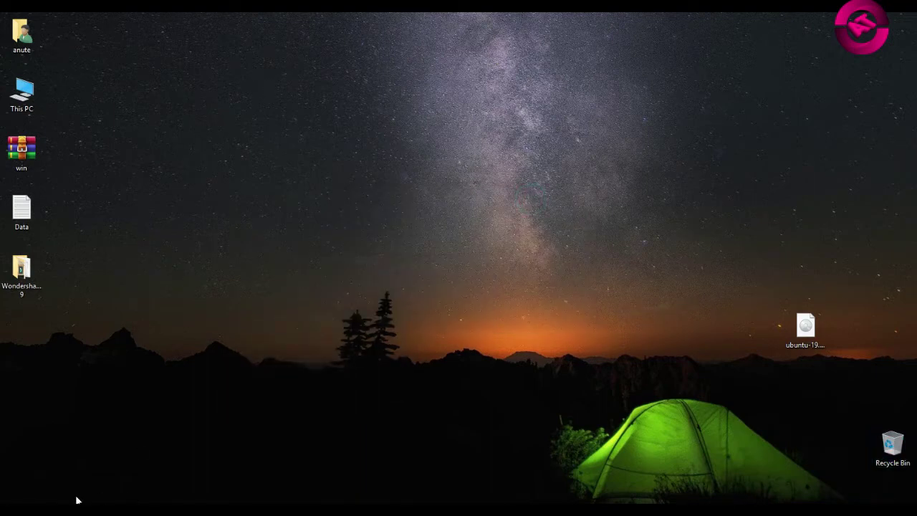
key("alt+Tab")
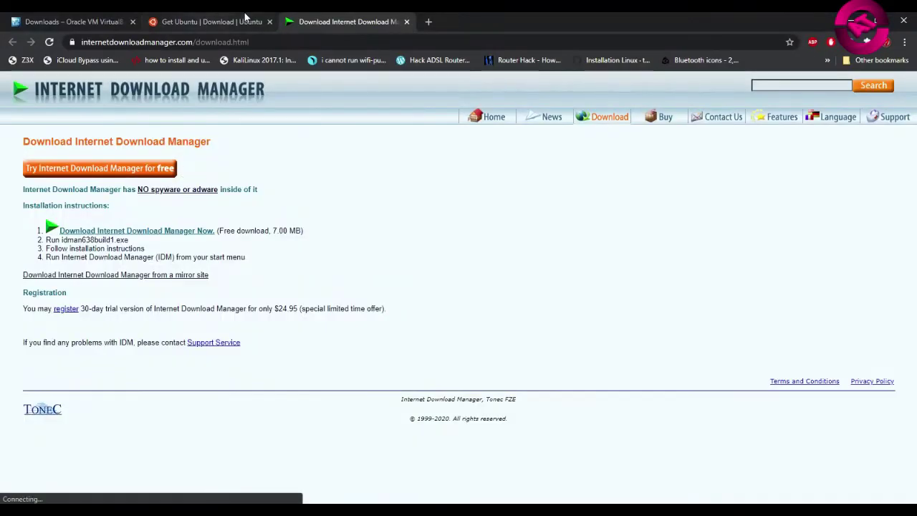
left_click(406, 22)
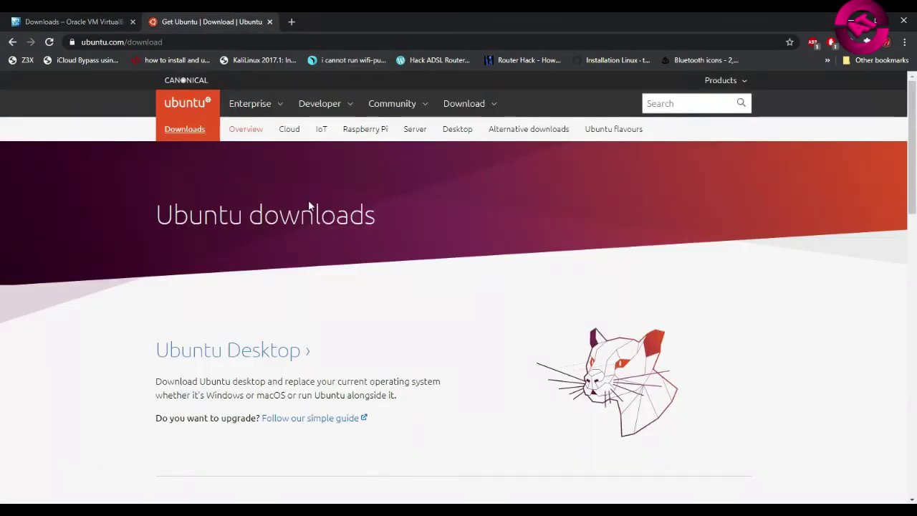
Open the Ubuntu Desktop download page and request the Ubuntu 20.04 LTS download.
scroll(513, 329, "down", 1)
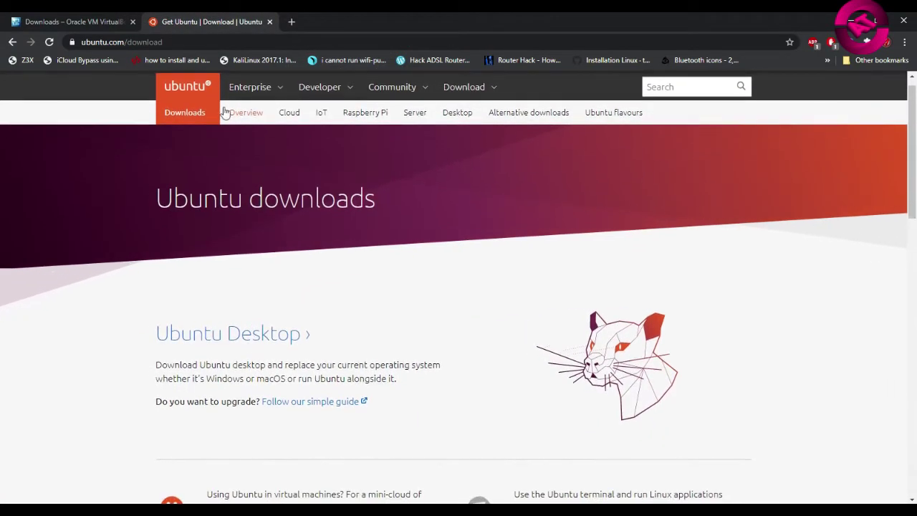
scroll(346, 403, "down", 4)
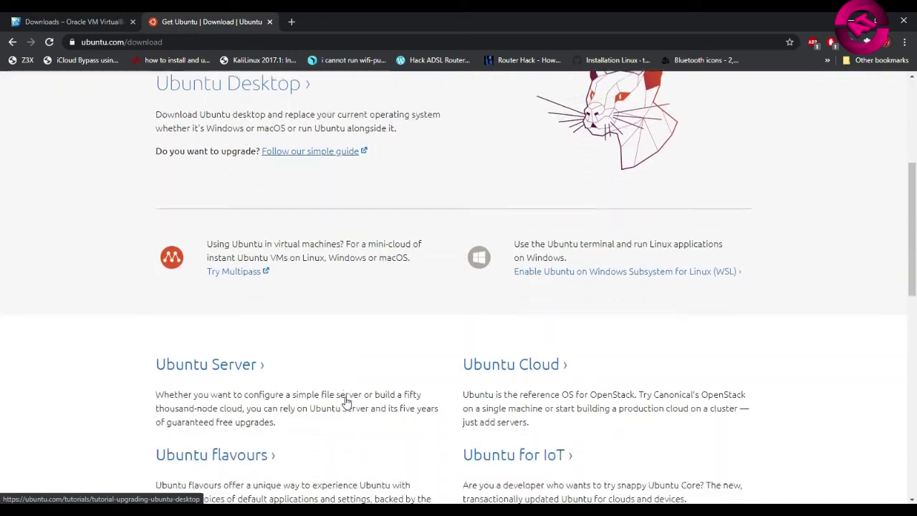
scroll(427, 451, "down", 2)
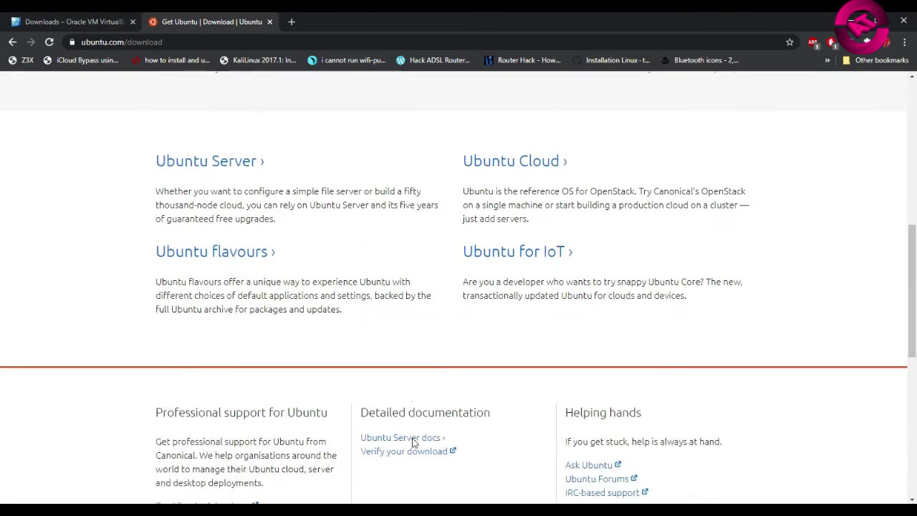
scroll(412, 442, "up", 6)
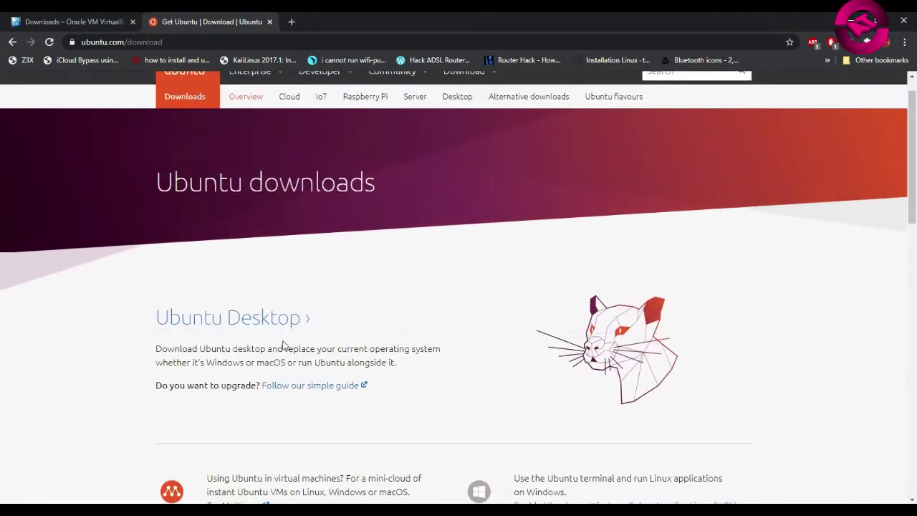
left_click(251, 318)
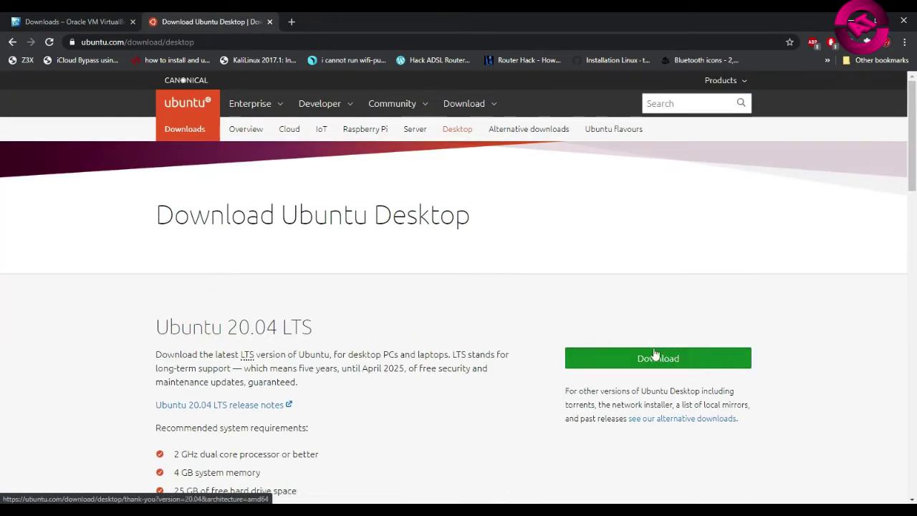
left_click(647, 351)
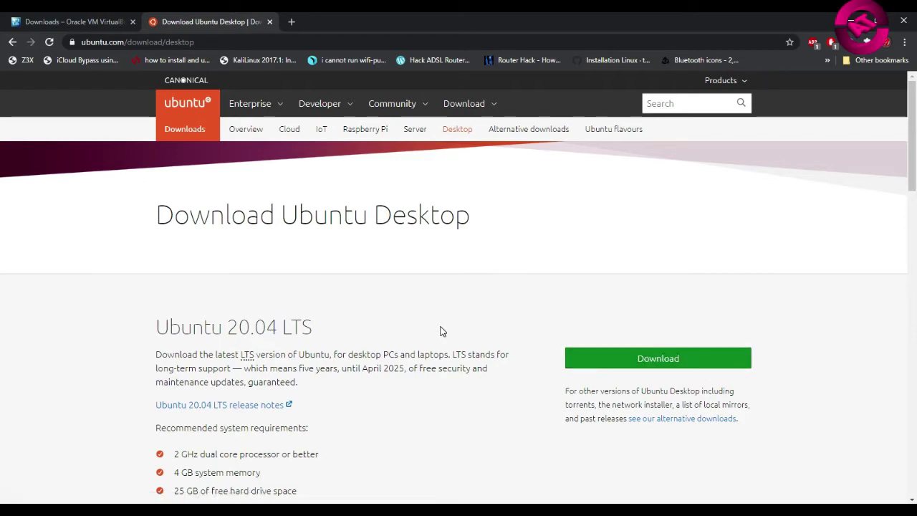
Request the Ubuntu 20.04 LTS download from the Ubuntu Desktop page.
scroll(442, 330, "down", 3)
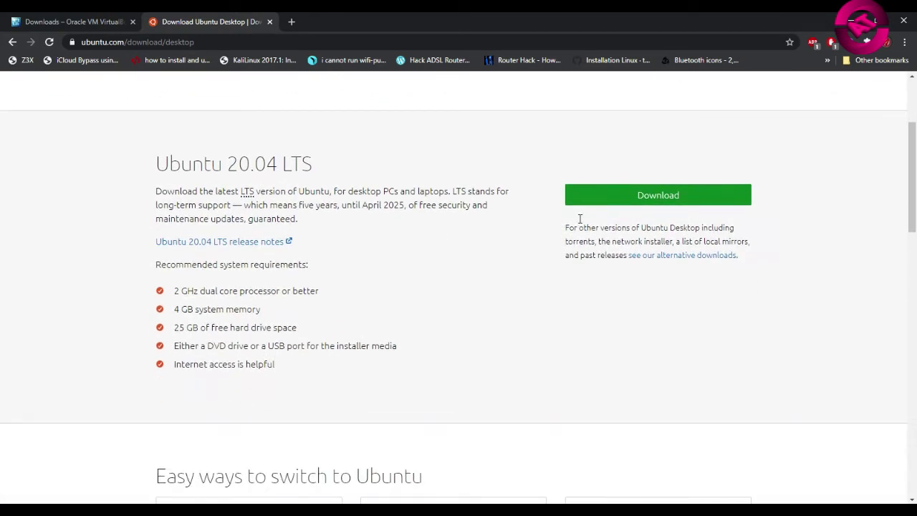
left_click(602, 196)
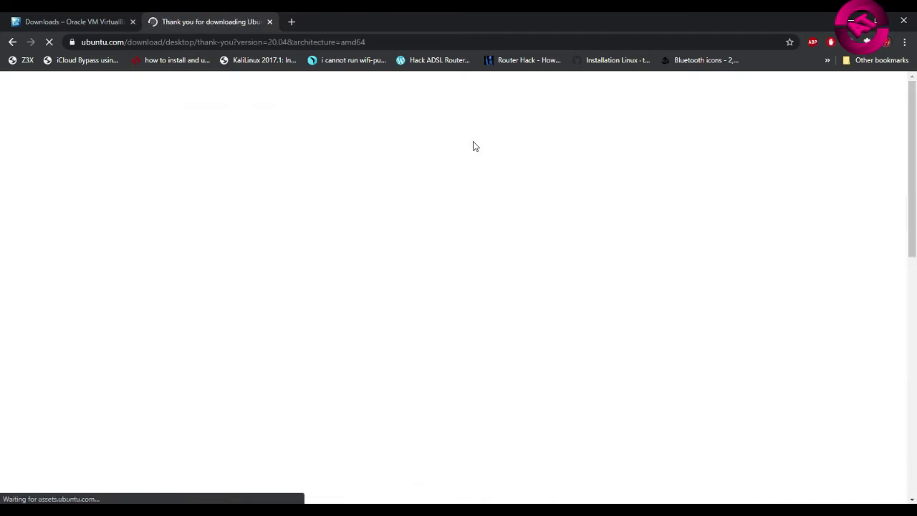
Look through the Ubuntu Desktop thank-you page, including its contribution and newsletter sections, while the download request loads.
scroll(635, 371, "down", 2)
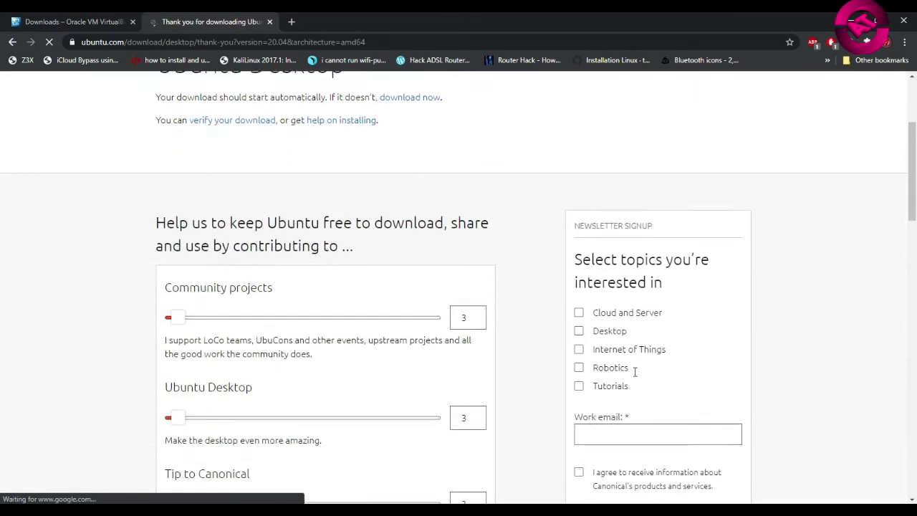
scroll(370, 298, "down", 2)
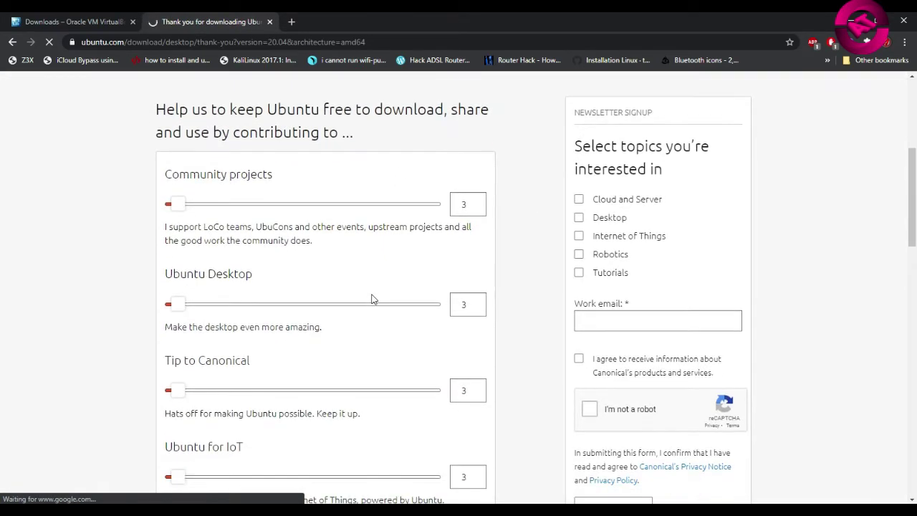
scroll(371, 299, "down", 2)
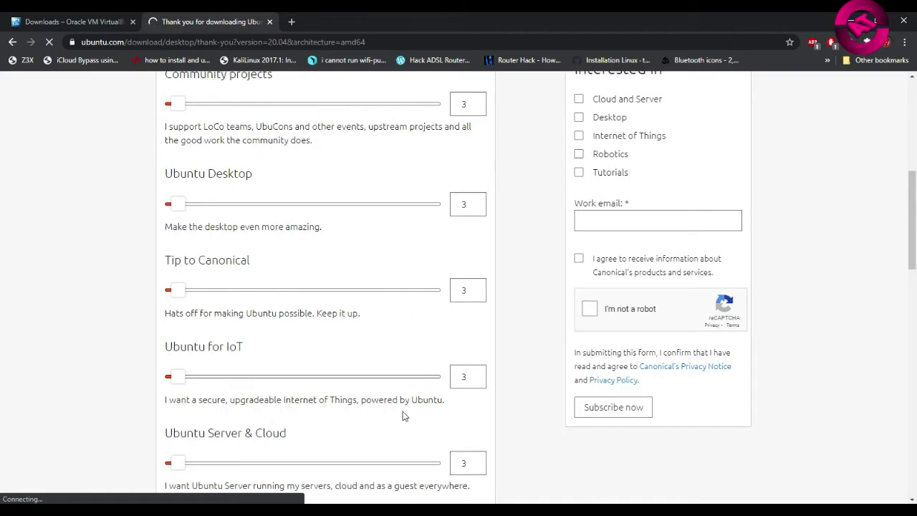
scroll(419, 394, "down", 3)
scroll(419, 390, "up", 3)
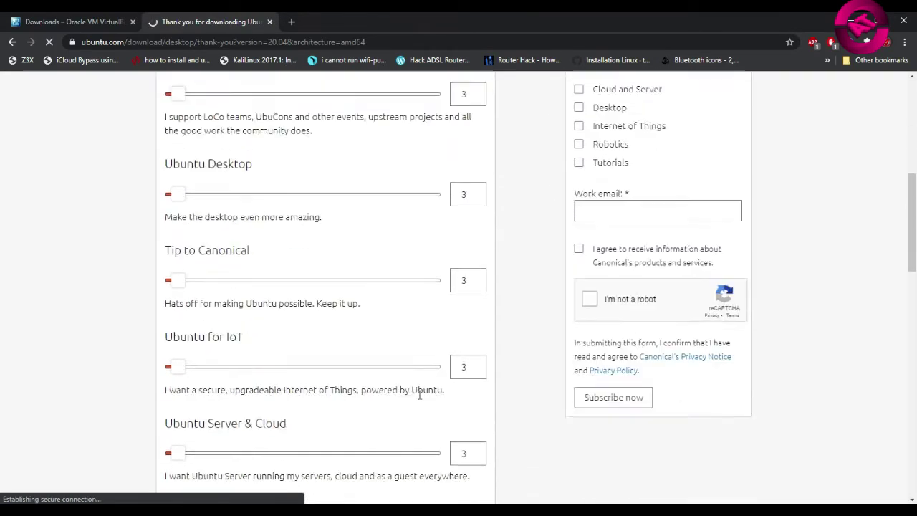
scroll(419, 390, "down", 3)
scroll(370, 346, "down", 2)
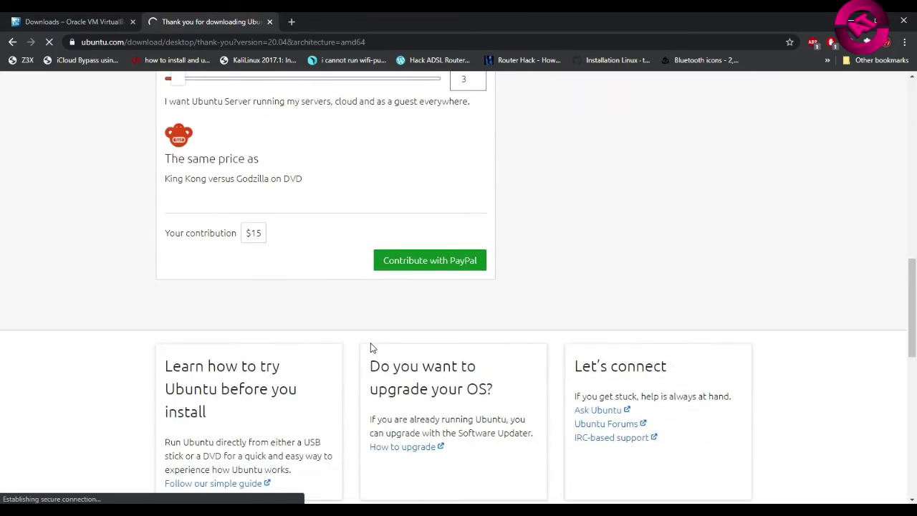
scroll(371, 348, "up", 5)
scroll(370, 348, "up", 5)
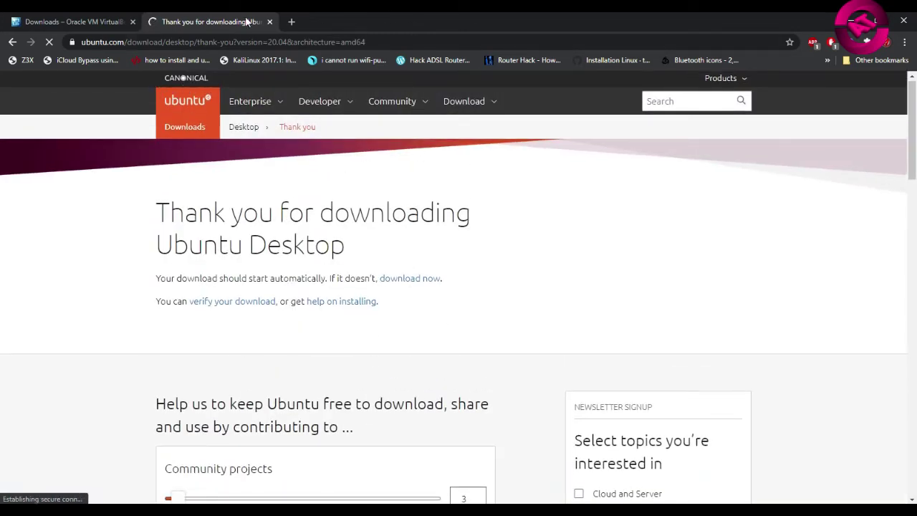
Close the Ubuntu page, minimize the browser and move the ubuntu-19.10 image beside the other desktop icons.
left_click(269, 22)
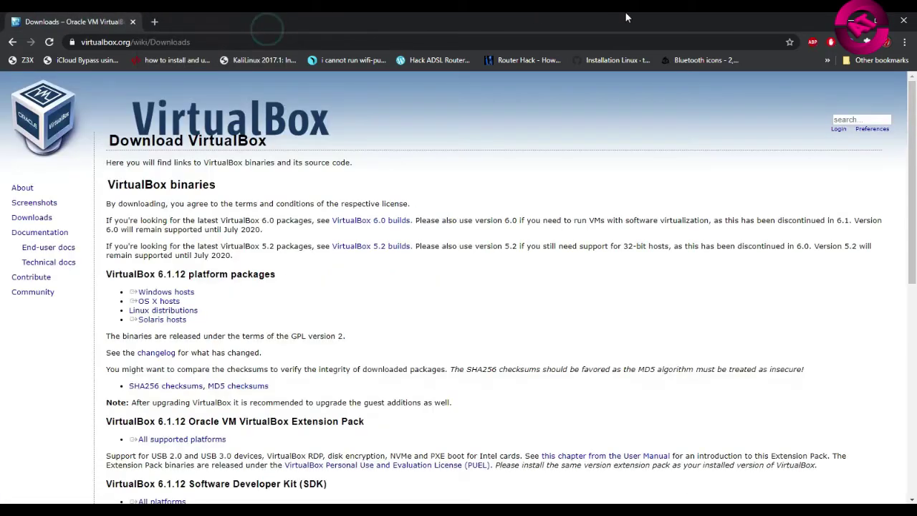
left_click(853, 21)
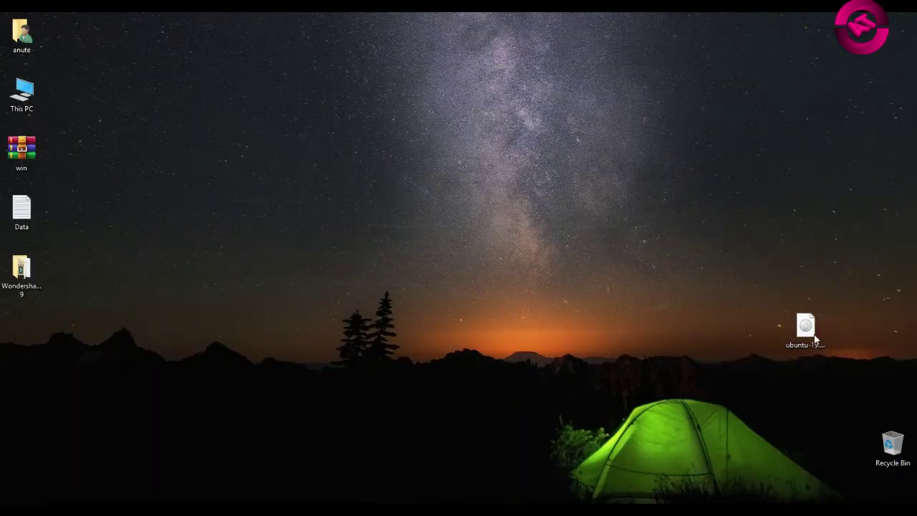
left_click_drag(814, 338, 72, 351)
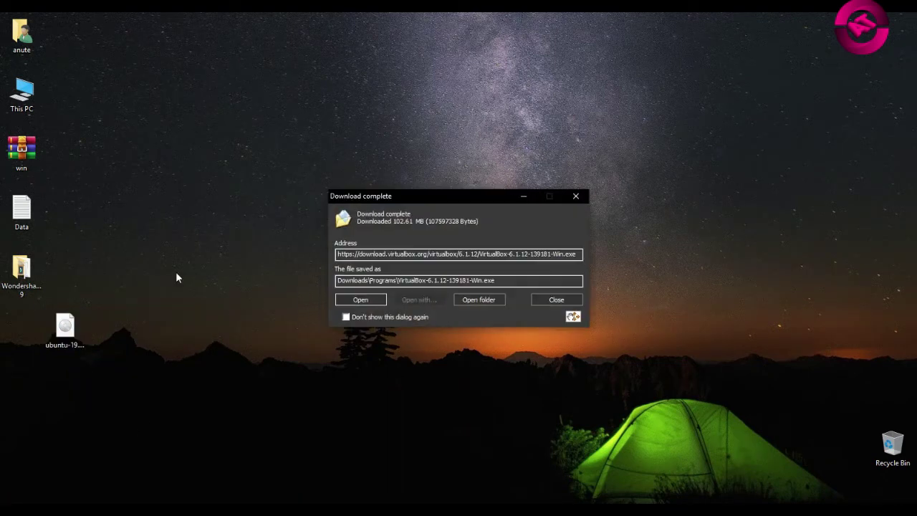
Launch the downloaded VirtualBox 6.1.12 installer, keep the default features and location, and deselect the Quick Launch Bar shortcut.
left_click(352, 301)
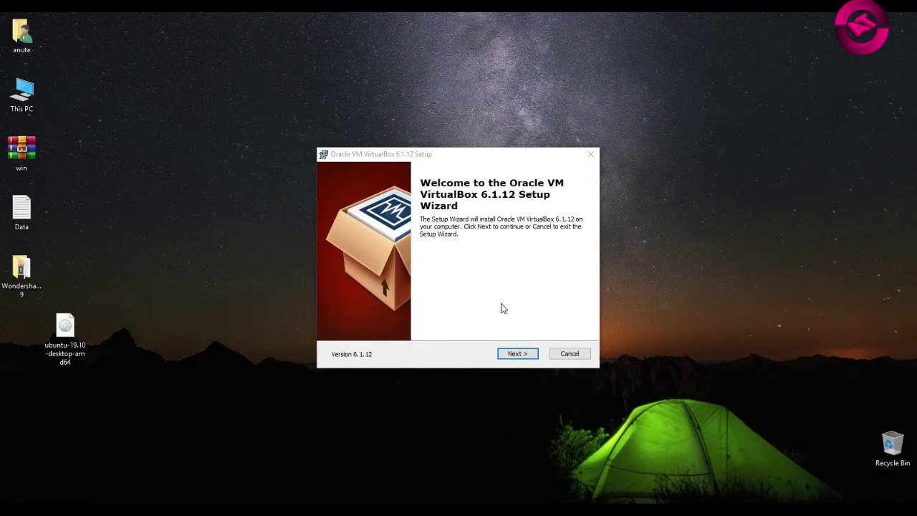
left_click(513, 354)
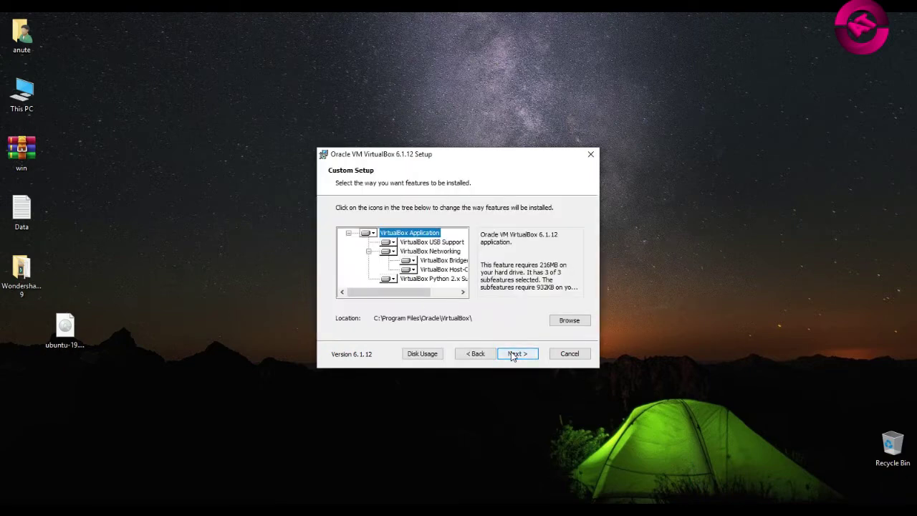
left_click(515, 354)
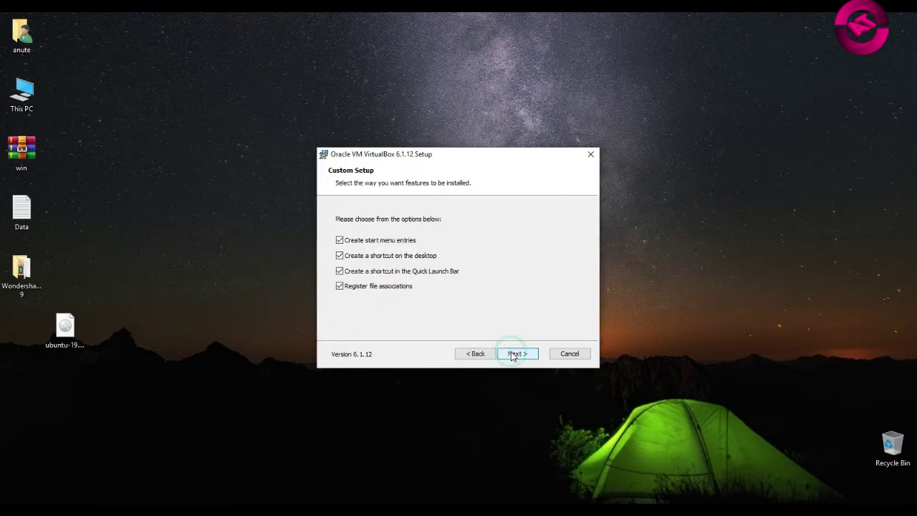
left_click(339, 271)
left_click(524, 354)
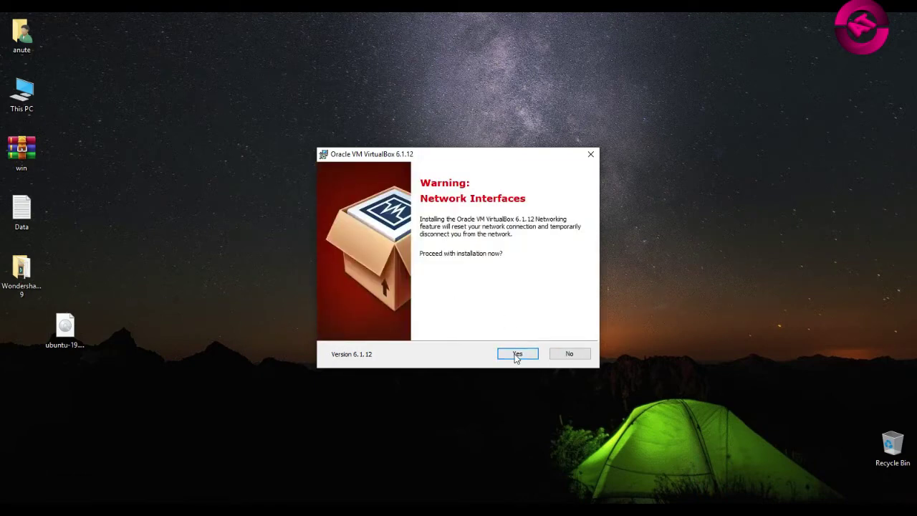
Install VirtualBox 6.1.12 with the Oracle Corporation device software and start it on finishing the setup wizard.
left_click(516, 353)
left_click(520, 353)
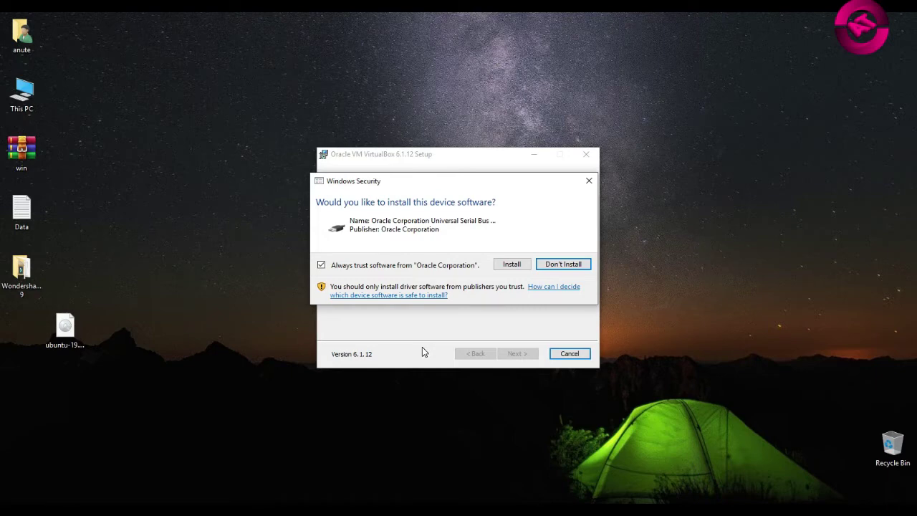
left_click(511, 264)
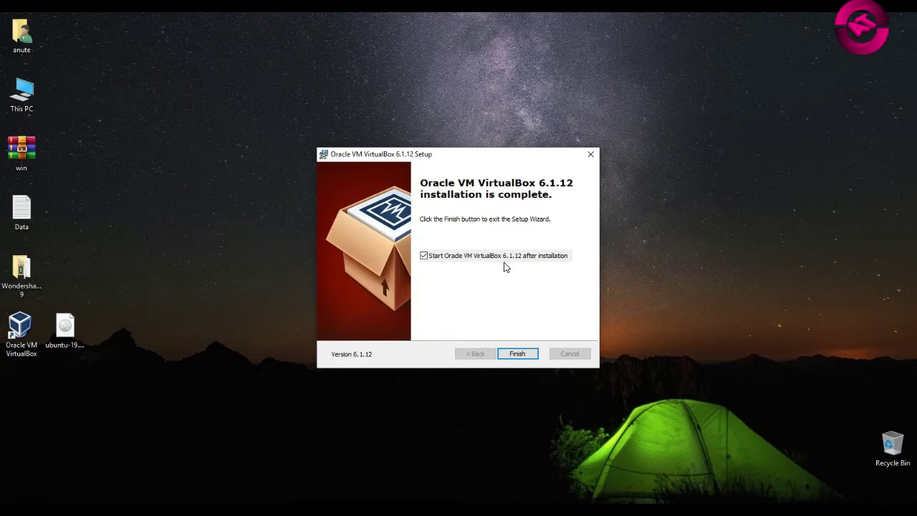
left_click(518, 355)
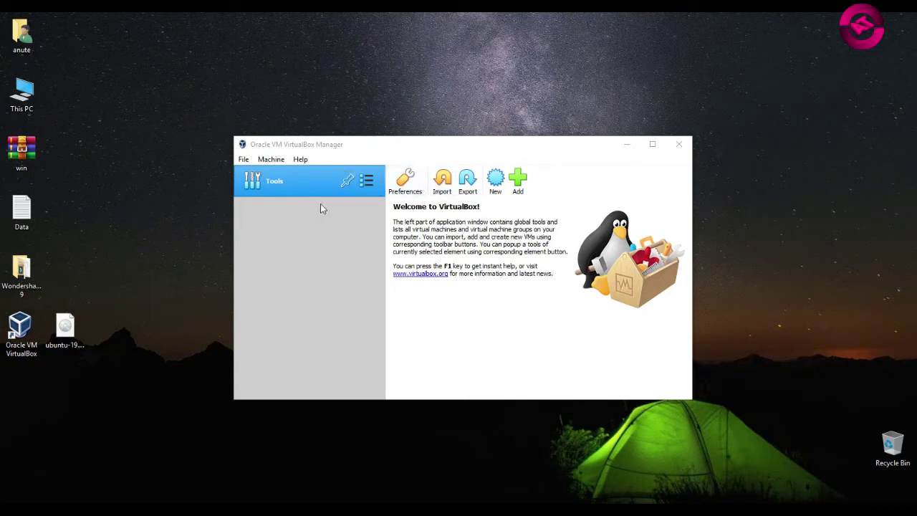
left_click(297, 185)
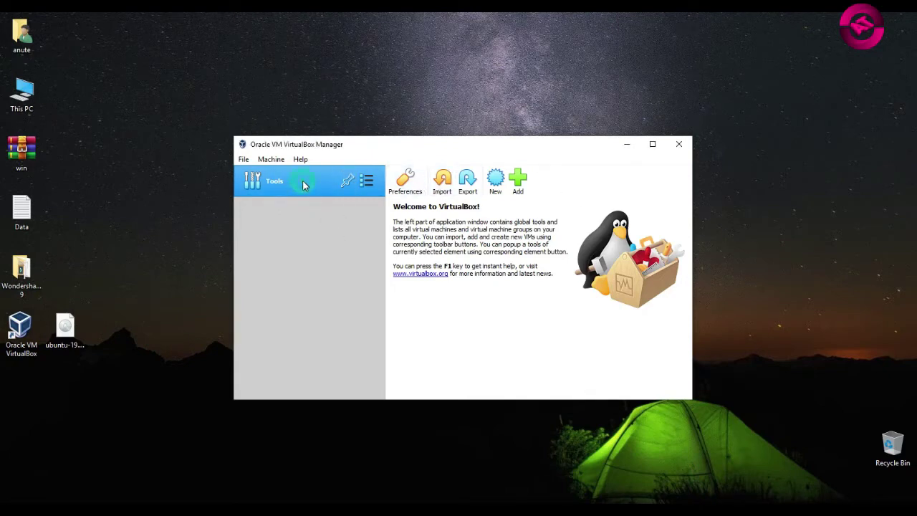
left_click(366, 180)
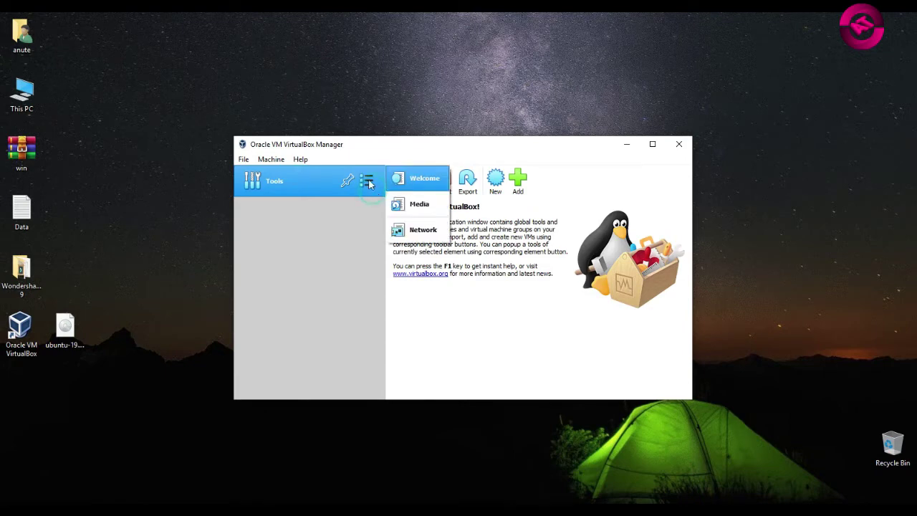
left_click(301, 269)
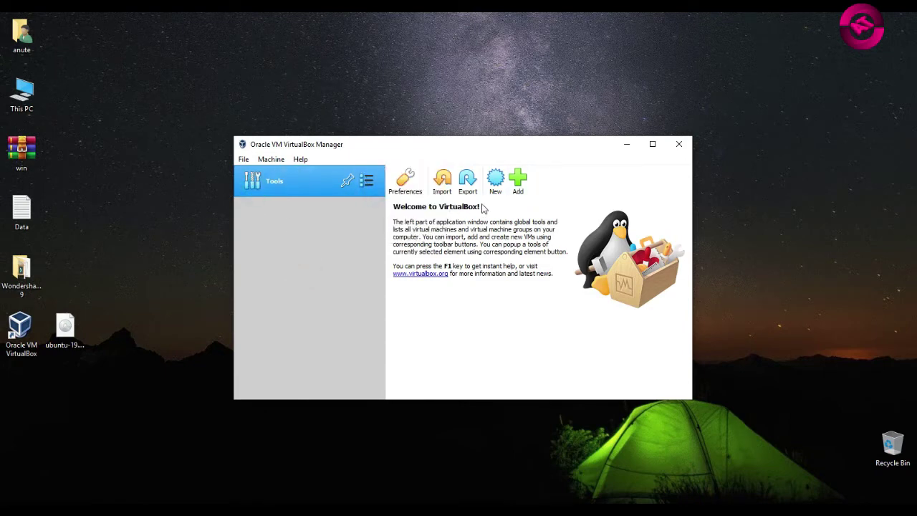
Start a new virtual machine with type Linux and version Ubuntu (64-bit).
left_click(496, 183)
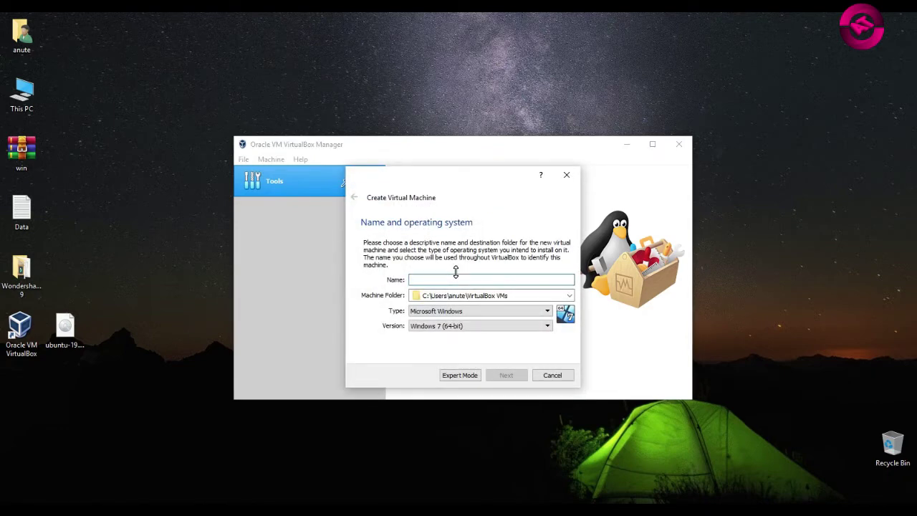
left_click(454, 311)
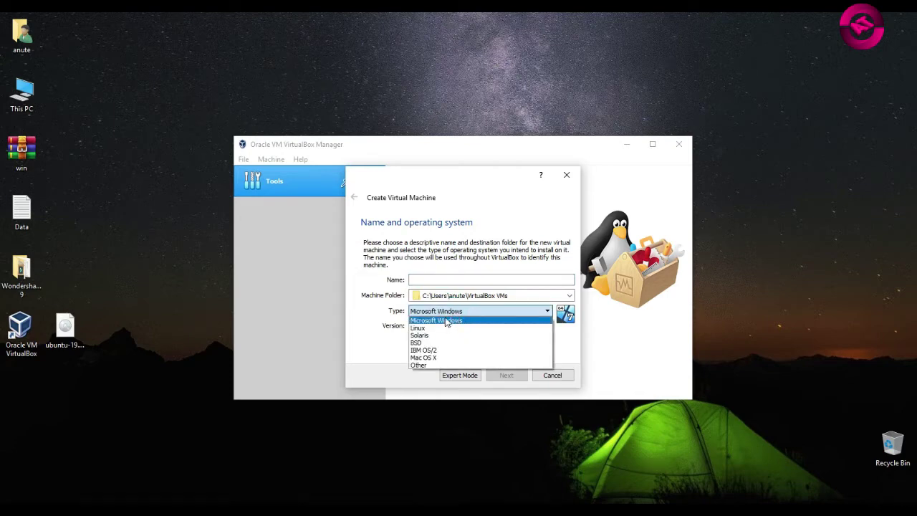
left_click(435, 327)
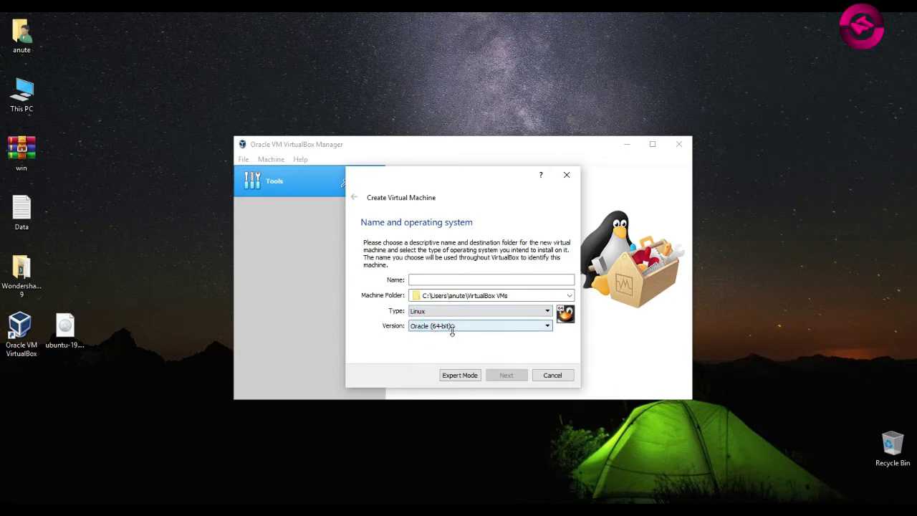
left_click(451, 327)
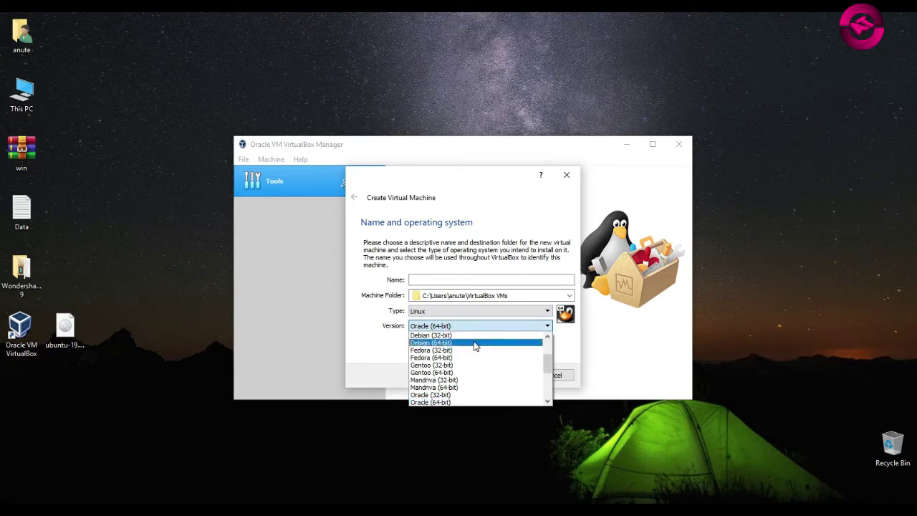
scroll(475, 347, "up", 3)
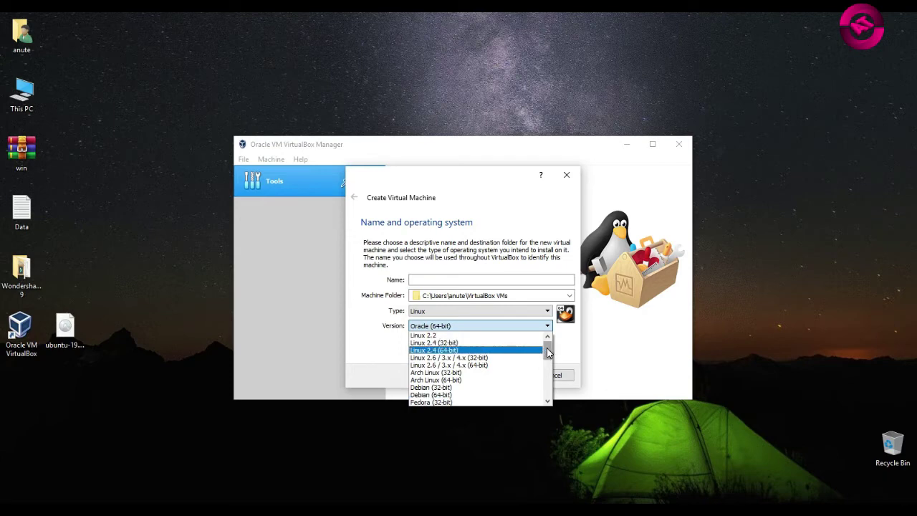
left_click_drag(548, 350, 543, 388)
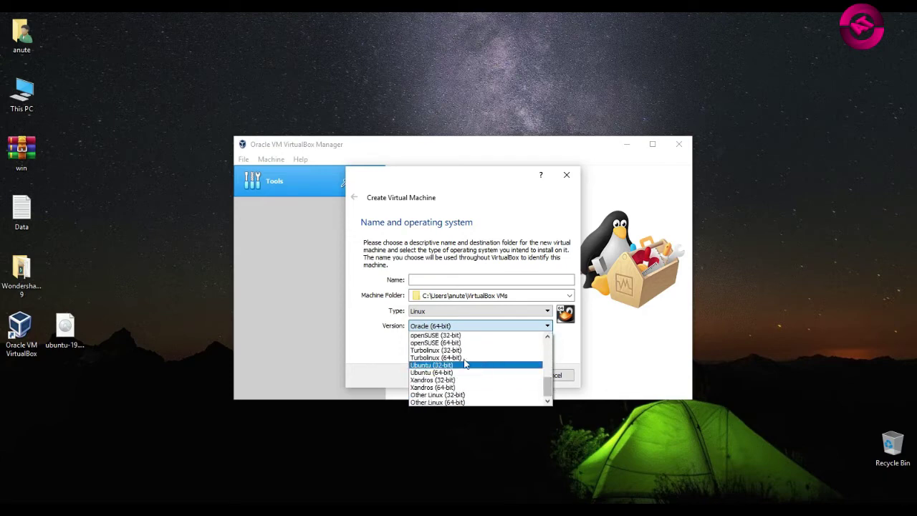
left_click(456, 373)
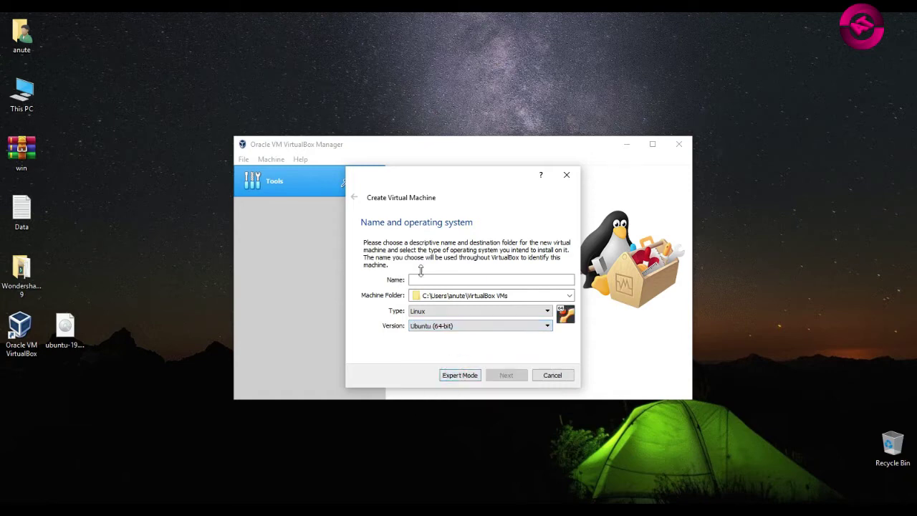
Name the virtual machine Ubntu and continue to the memory size settings.
left_click(437, 278)
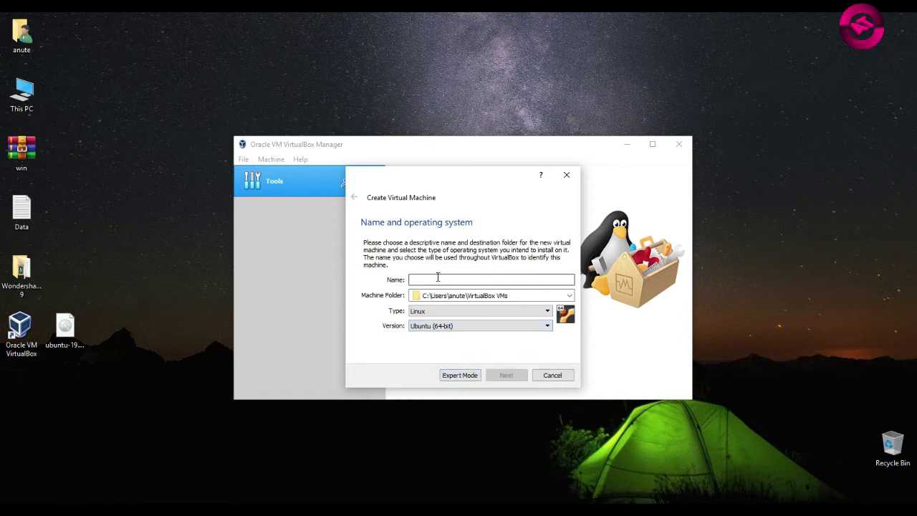
type("Unb")
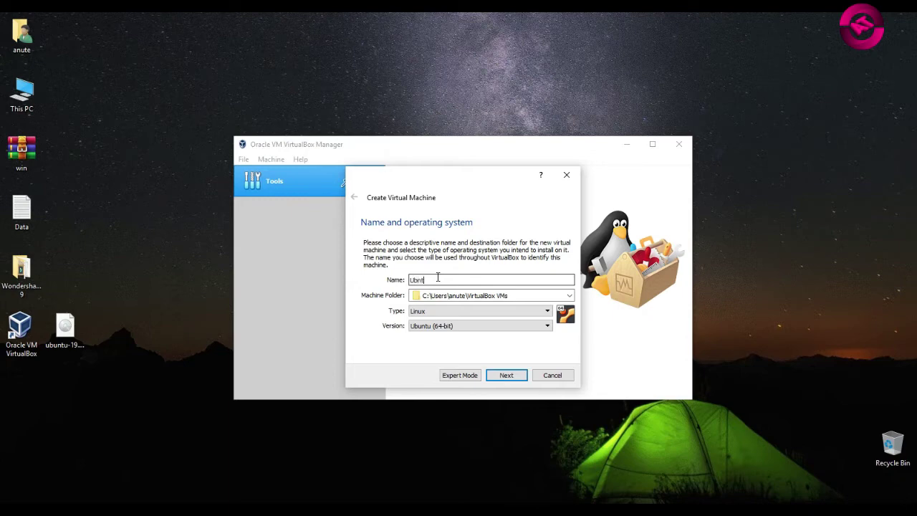
left_click(438, 279)
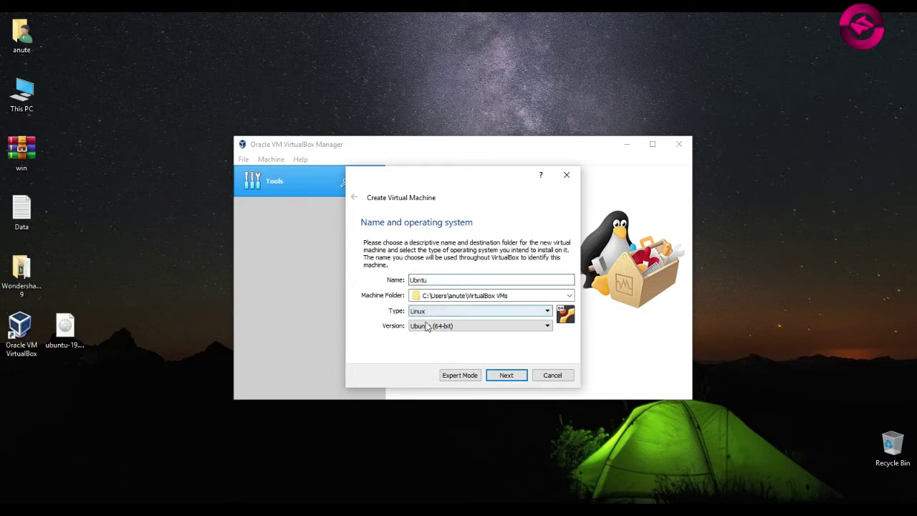
left_click(506, 376)
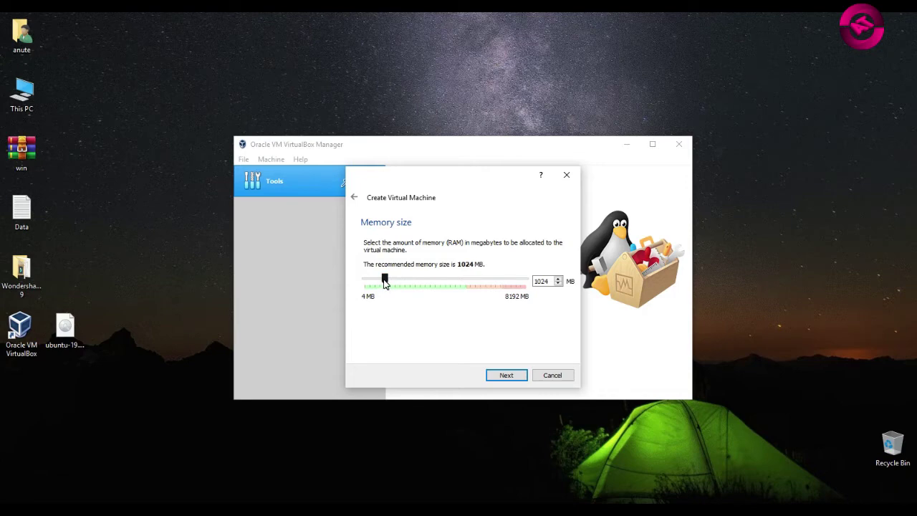
Raise the virtual machine's memory above the recommended size and continue to the hard disk settings.
left_click_drag(385, 282, 406, 283)
left_click_drag(405, 279, 413, 280)
left_click_drag(412, 276, 412, 279)
left_click(506, 377)
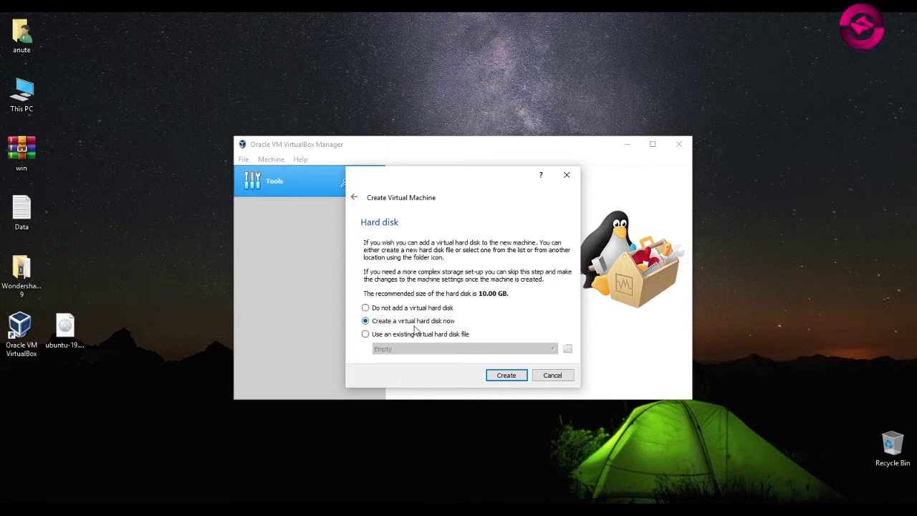
Create a fixed-size 10 GB virtual hard disk of type VDI for the Ubntu machine.
left_click(504, 376)
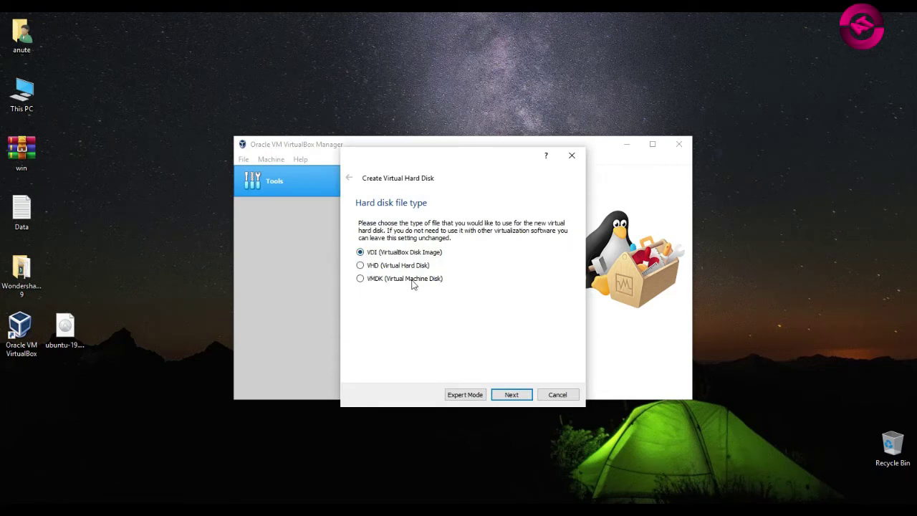
left_click(512, 395)
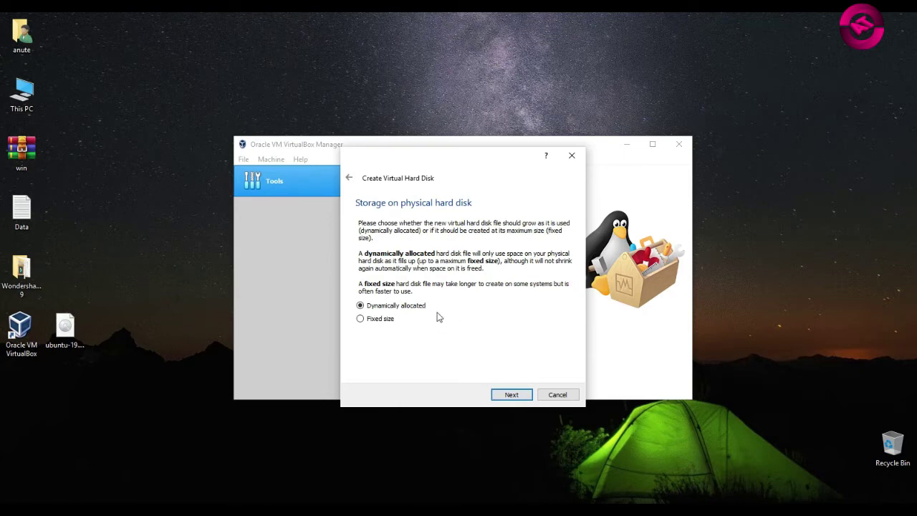
left_click(372, 321)
left_click(512, 395)
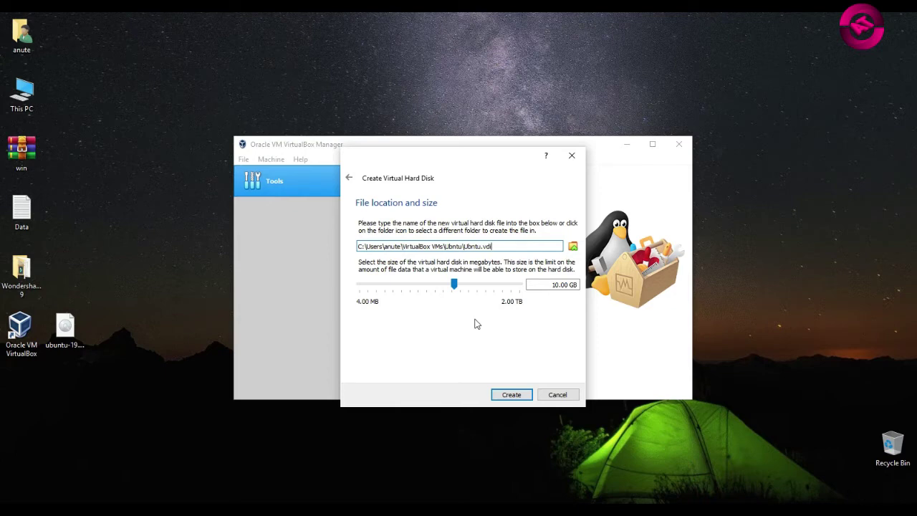
left_click(511, 397)
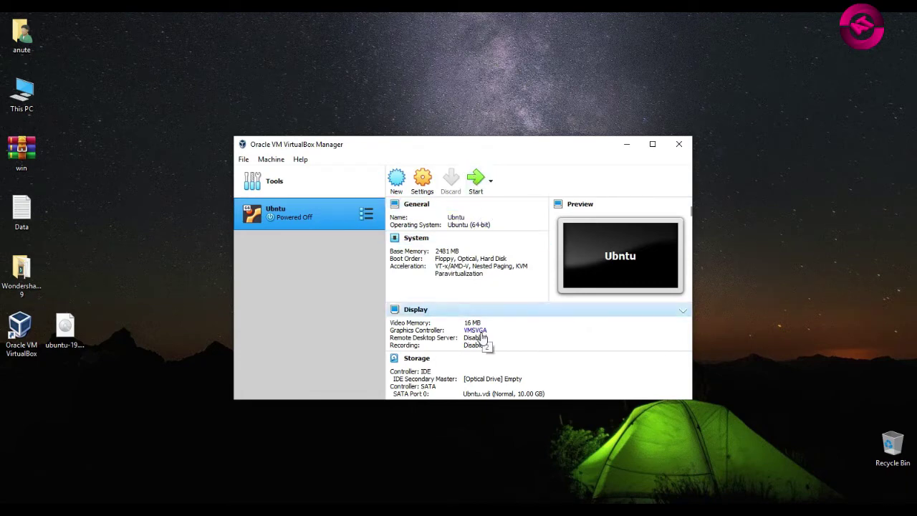
Start the Ubntu machine and add ubuntu-19.10-desktop-amd64.iso from the Desktop to the optical disk list.
scroll(482, 338, "down", 3)
scroll(482, 338, "up", 3)
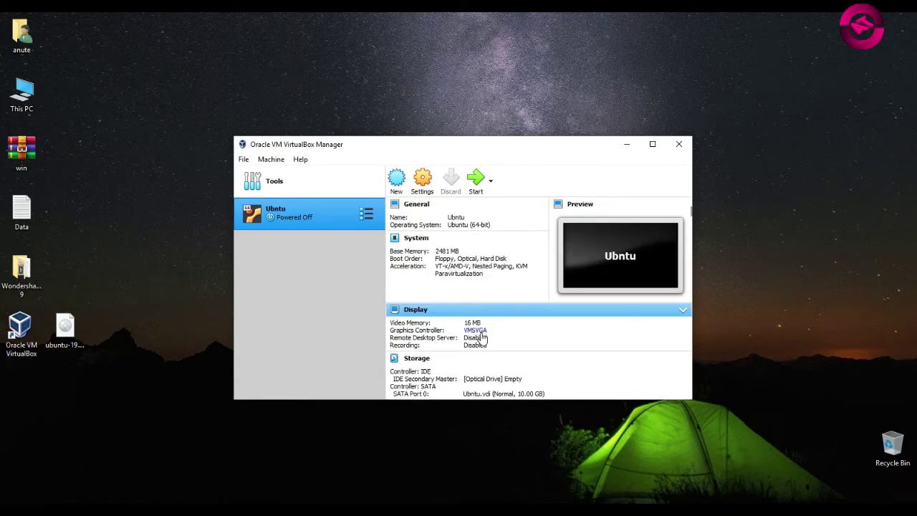
left_click(475, 187)
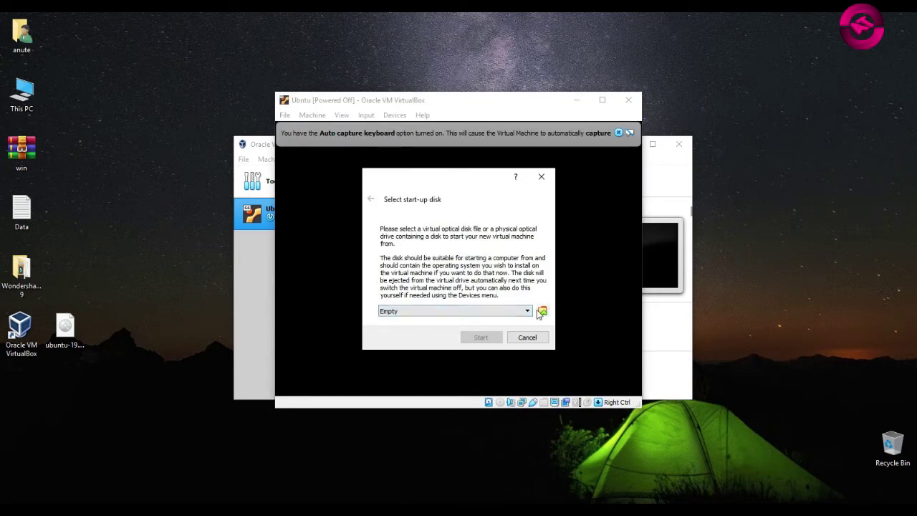
left_click(542, 311)
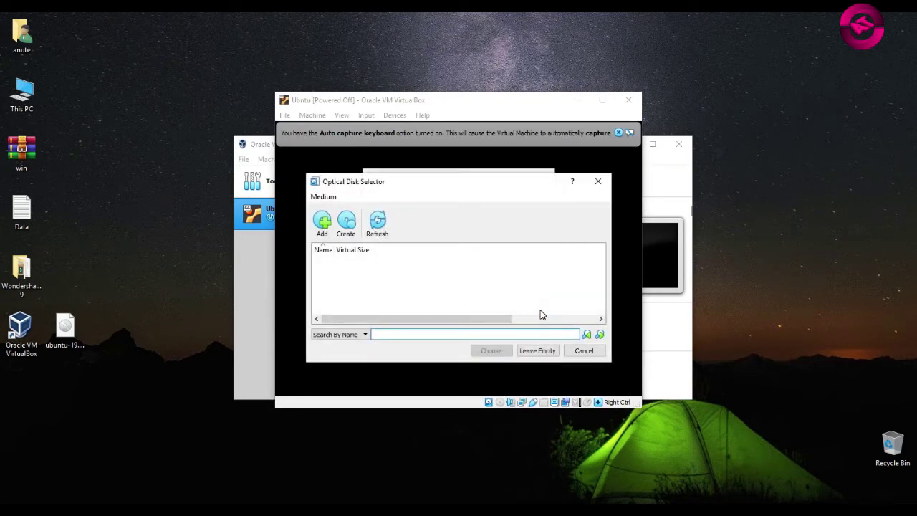
left_click(322, 222)
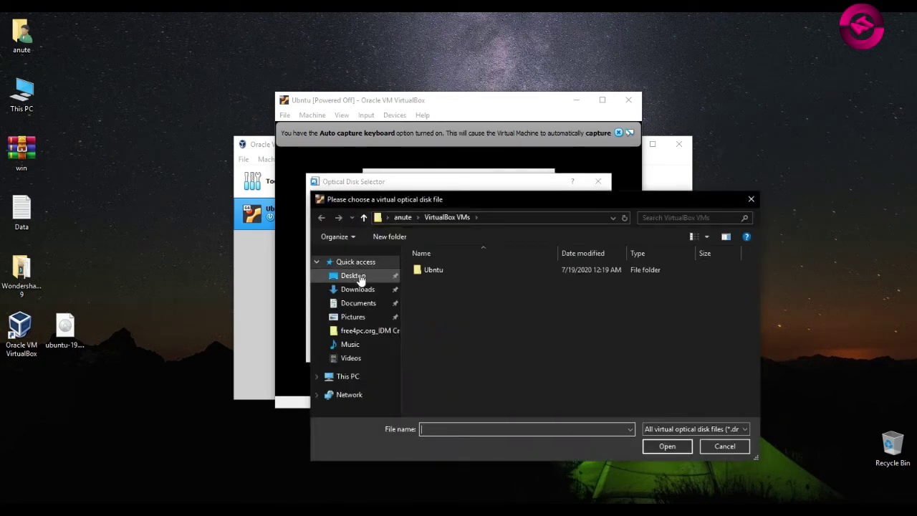
left_click(361, 279)
double_click(450, 286)
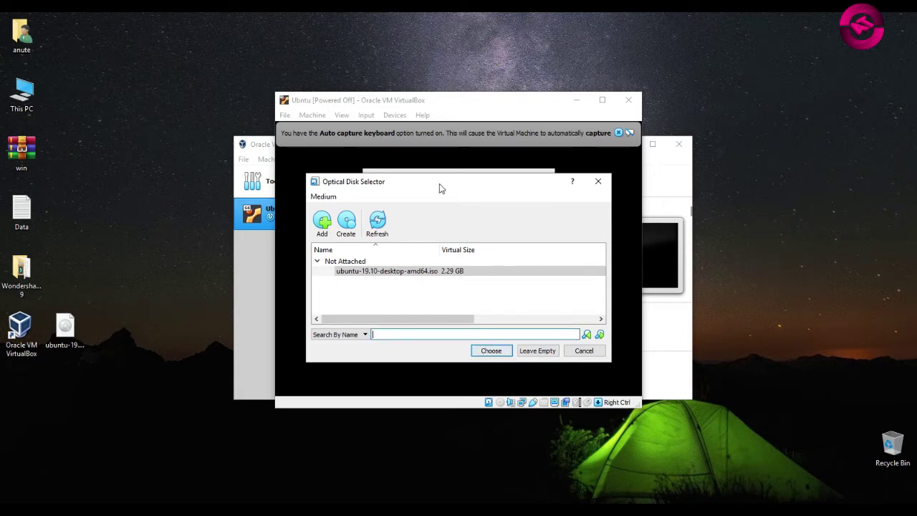
Choose ubuntu-19.10-desktop-amd64.iso as the start-up disk and boot the virtual machine from it.
left_click(434, 275)
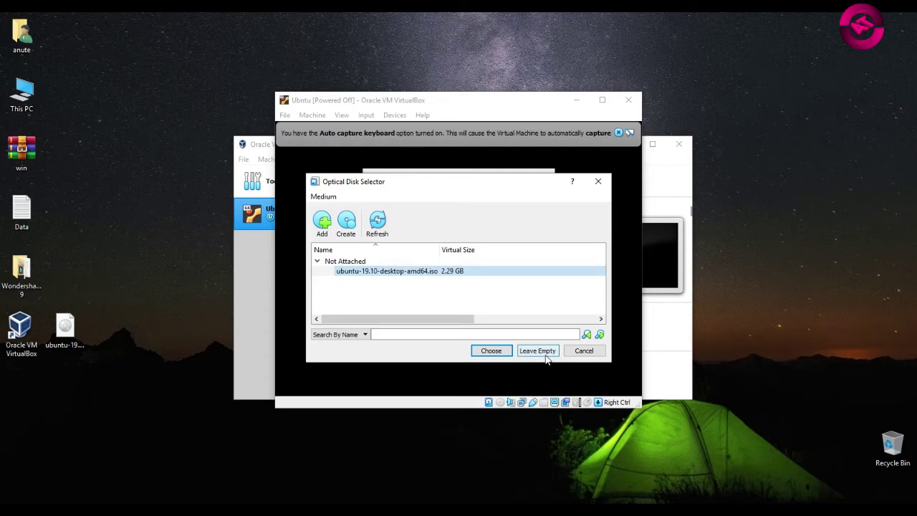
left_click(505, 351)
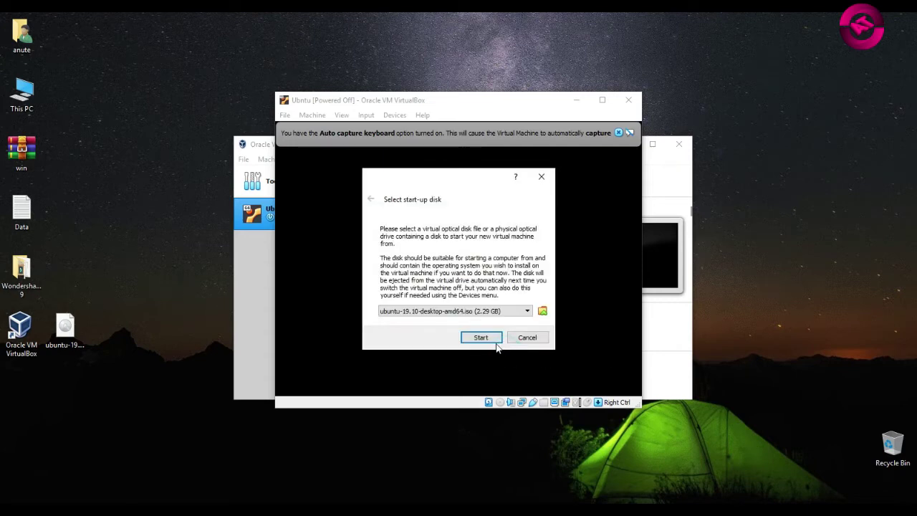
left_click(492, 340)
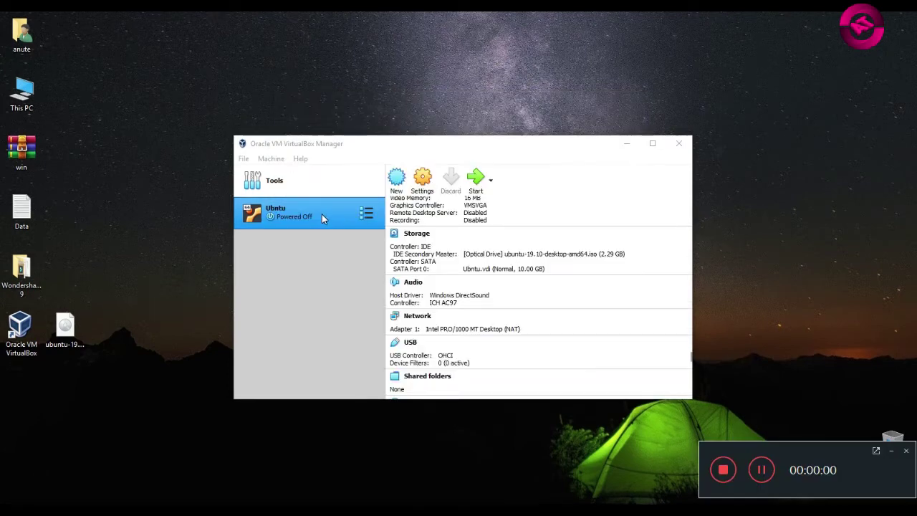
Start the powered-off Ubntu virtual machine and minimize the VirtualBox Manager window.
left_click(479, 179)
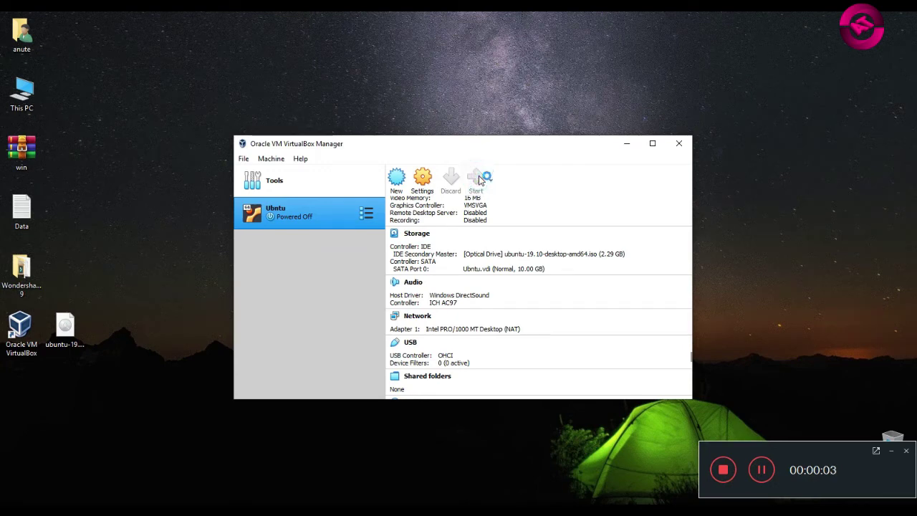
left_click(891, 451)
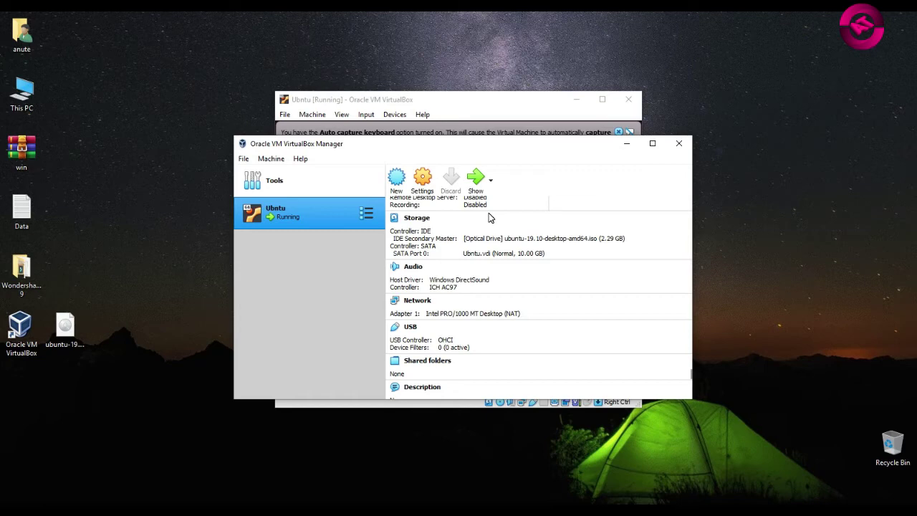
scroll(491, 217, "up", 1)
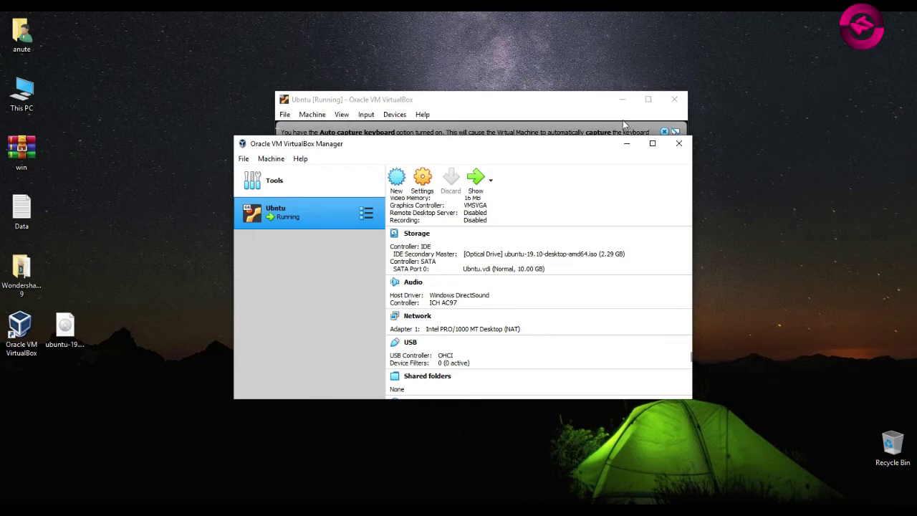
left_click(627, 143)
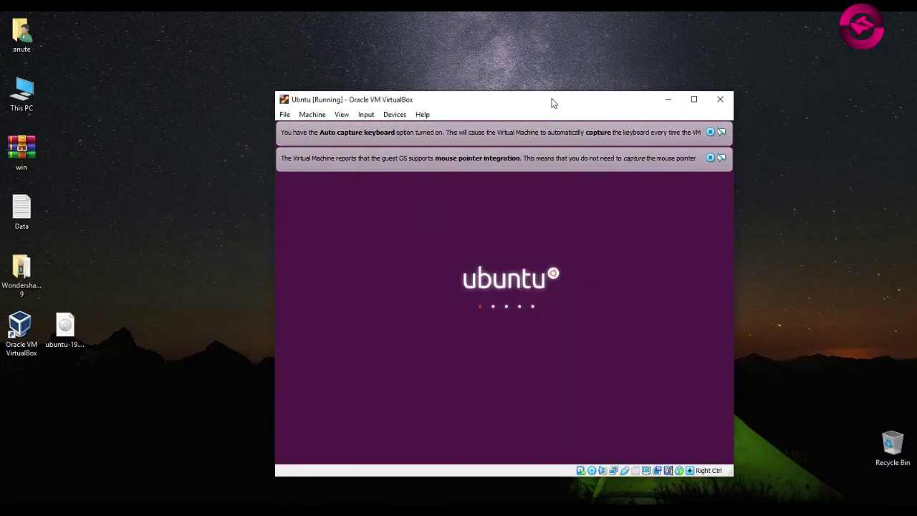
Reposition the running virtual machine's window and dismiss the mouse integration and keyboard capture notices.
left_click_drag(552, 104, 519, 93)
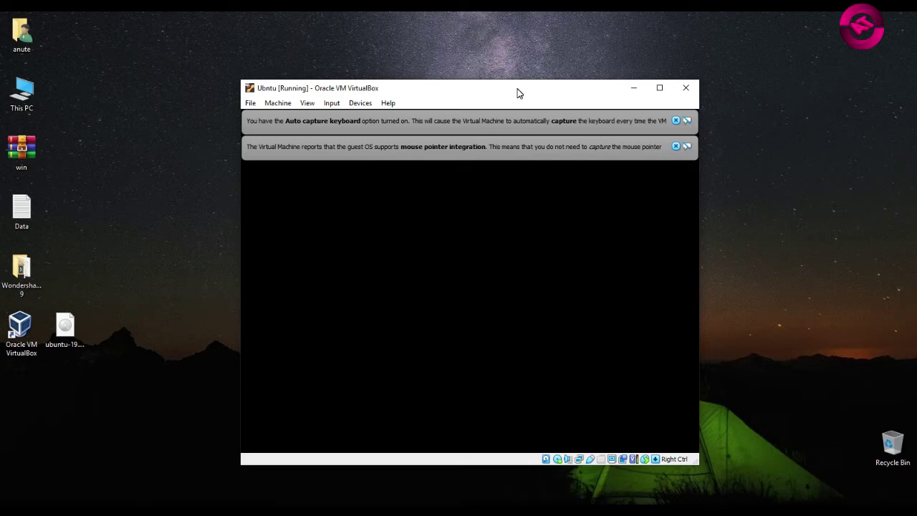
left_click(676, 147)
left_click(676, 122)
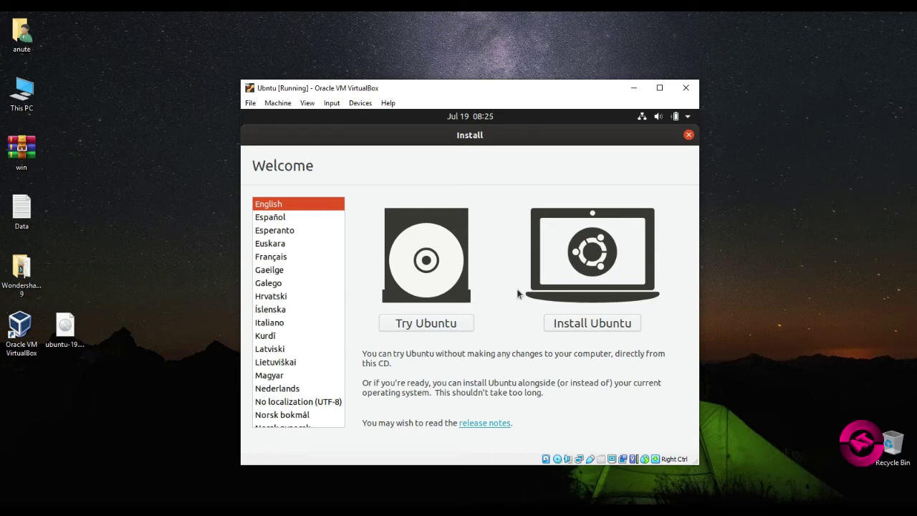
Start installing Ubuntu with English as the installer language.
left_click(591, 325)
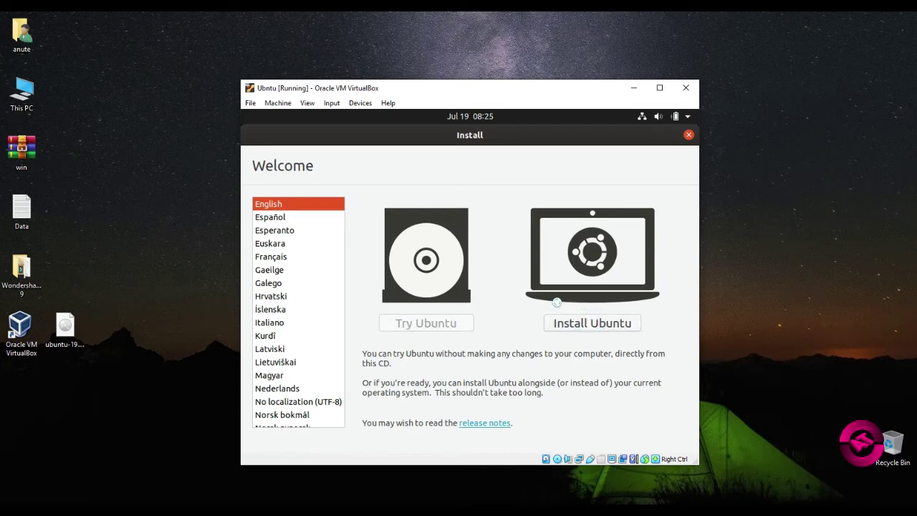
left_click(687, 117)
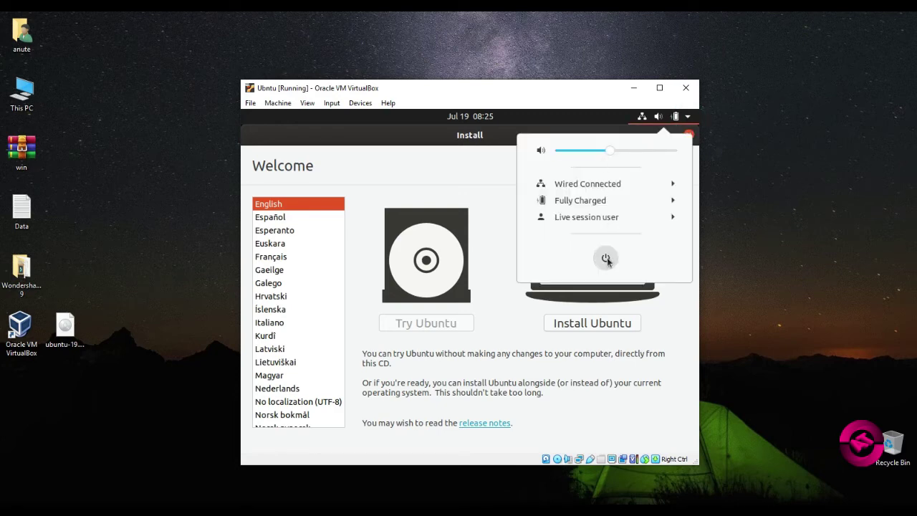
left_click(446, 119)
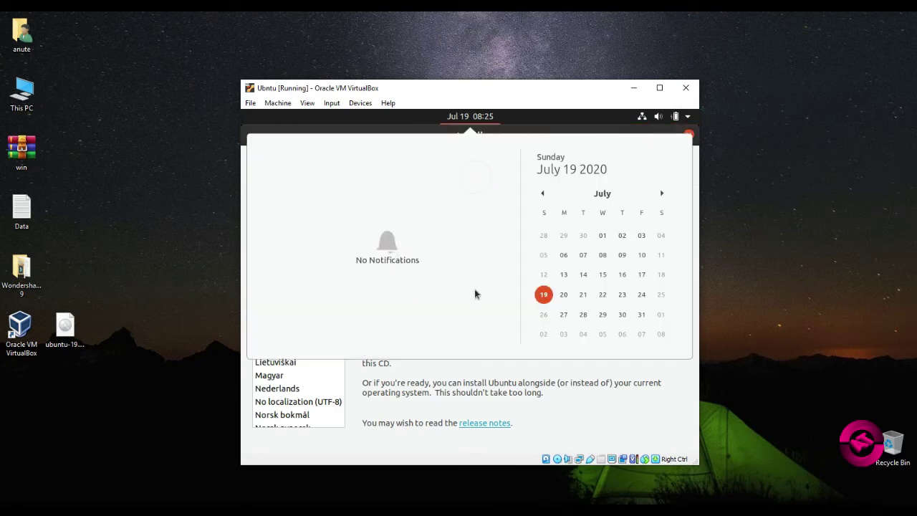
left_click(634, 399)
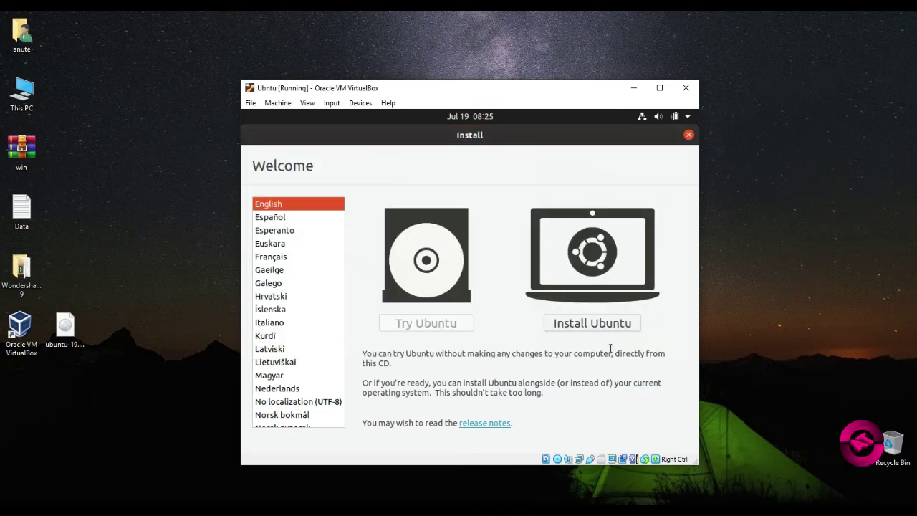
Proceed to the updates options and choose a normal installation without downloading updates while installing Ubuntu.
left_click(600, 320)
left_click(640, 403)
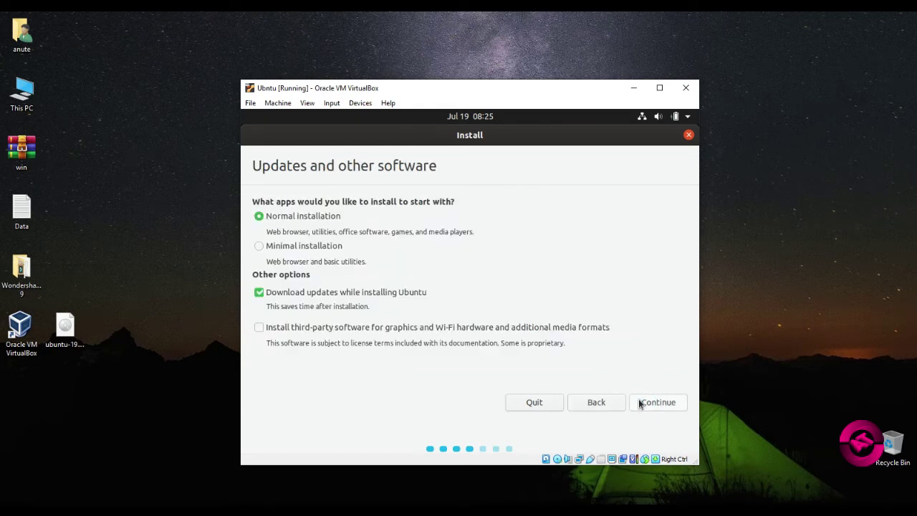
left_click(261, 292)
left_click(653, 402)
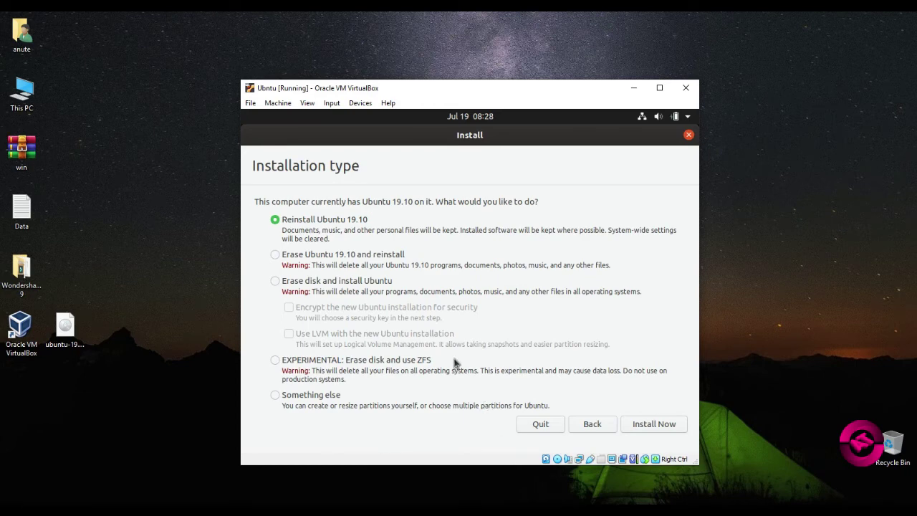
Install with the Reinstall Ubuntu 19.10 option and agree to continue without partition changes.
left_click(639, 429)
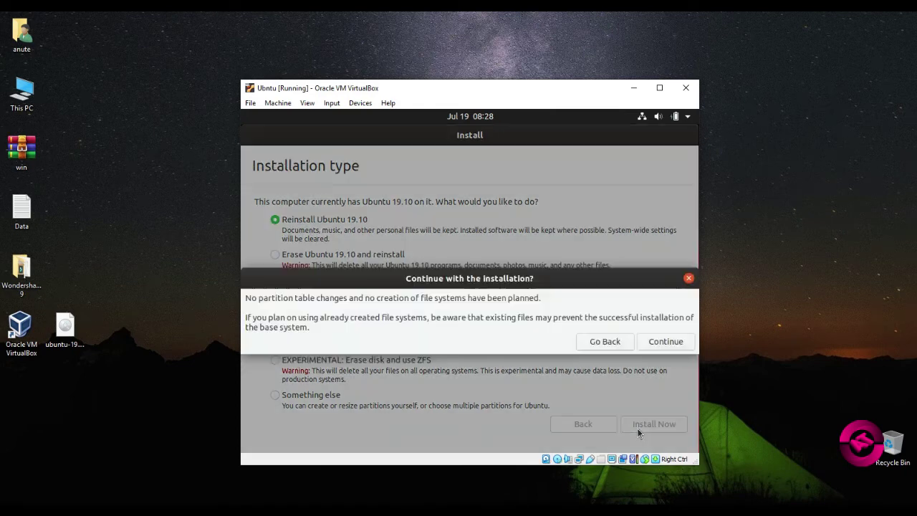
left_click(655, 345)
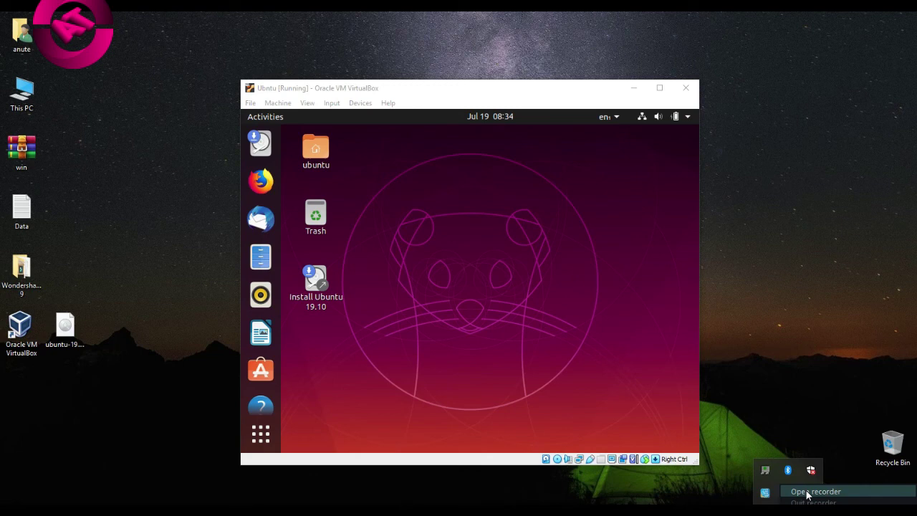
Maximize the running Ubntu virtual machine's window.
left_click(805, 491)
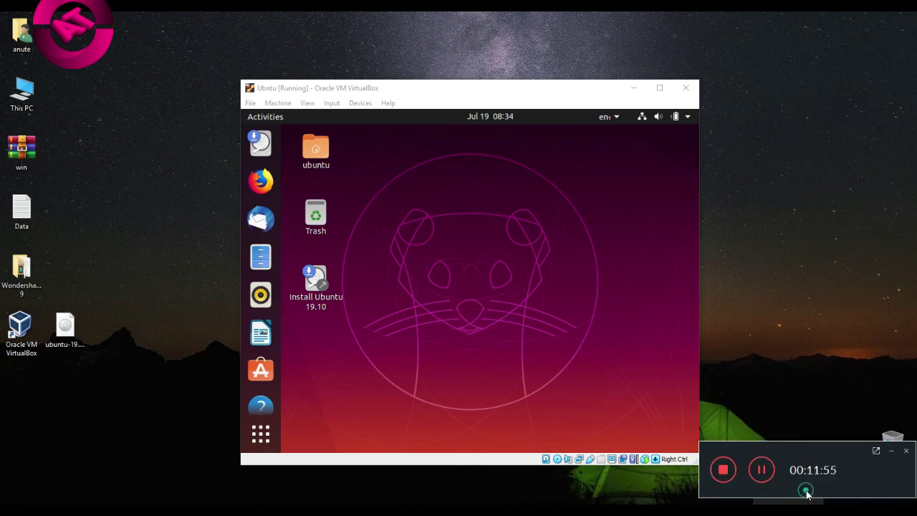
left_click(499, 284)
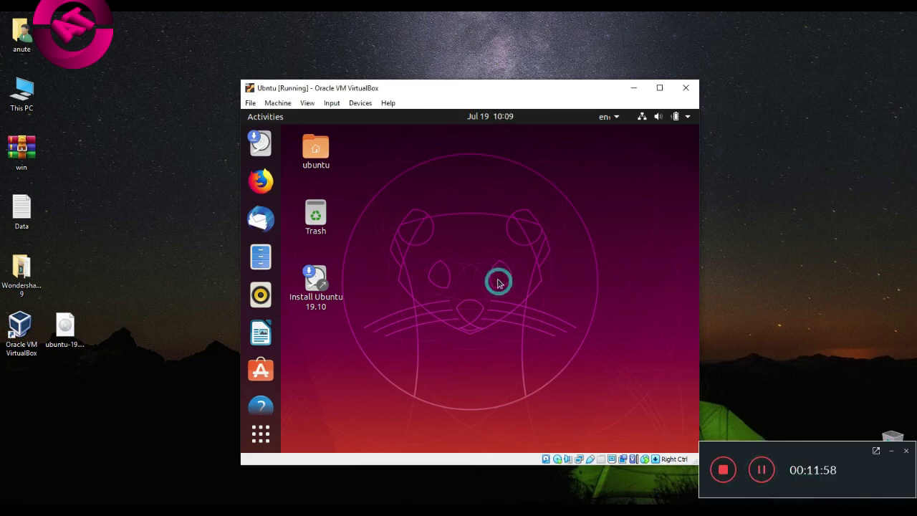
left_click(659, 87)
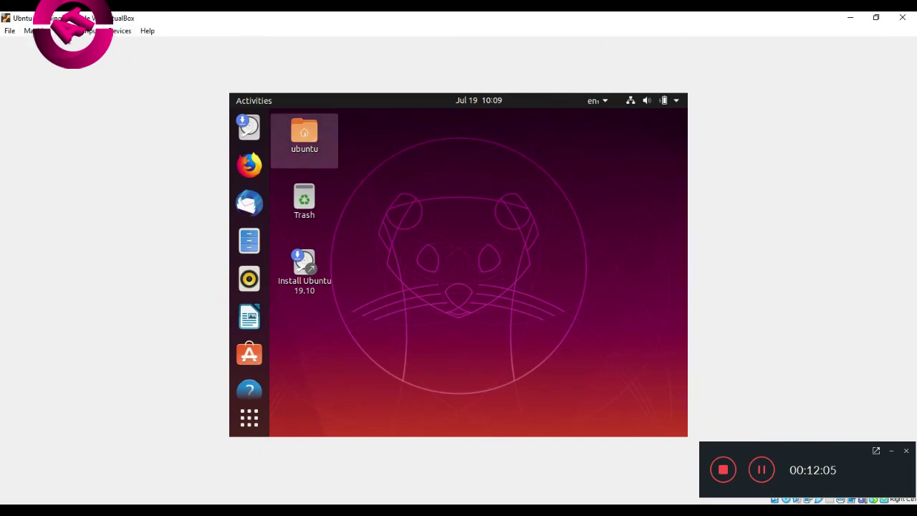
left_click(59, 32)
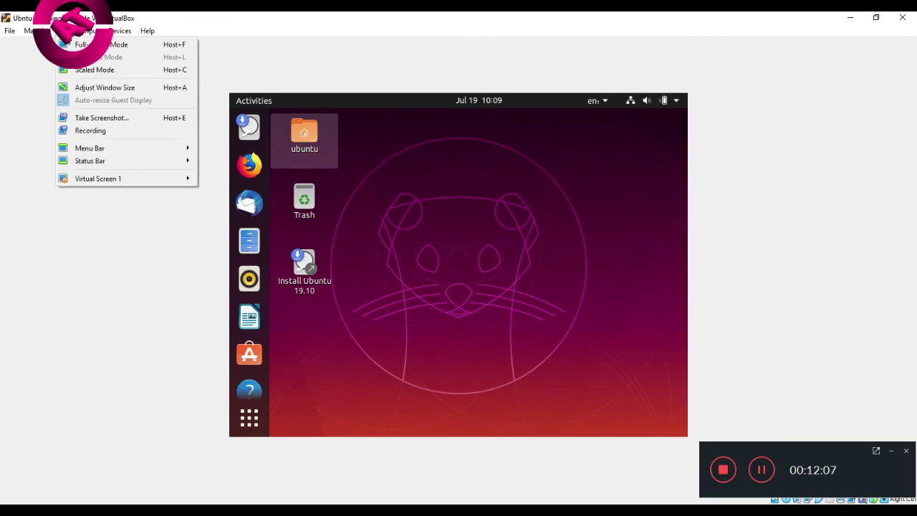
left_click(111, 46)
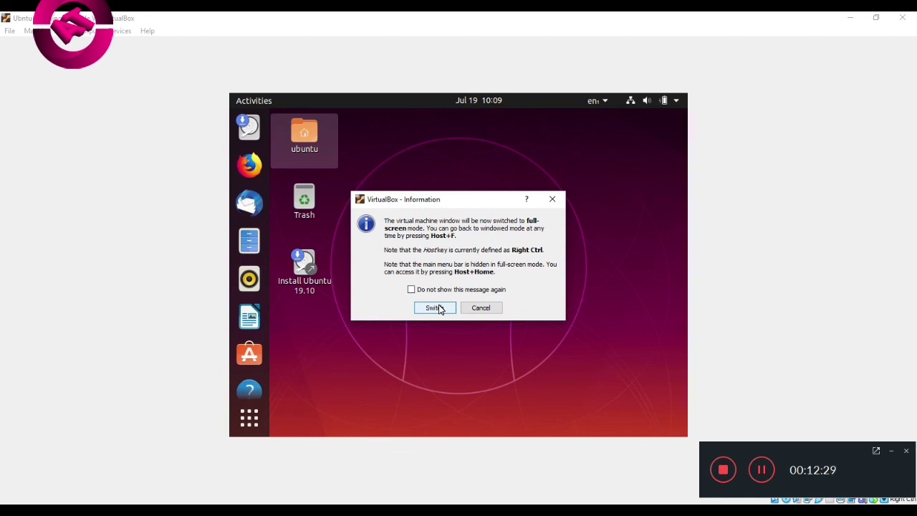
left_click(480, 308)
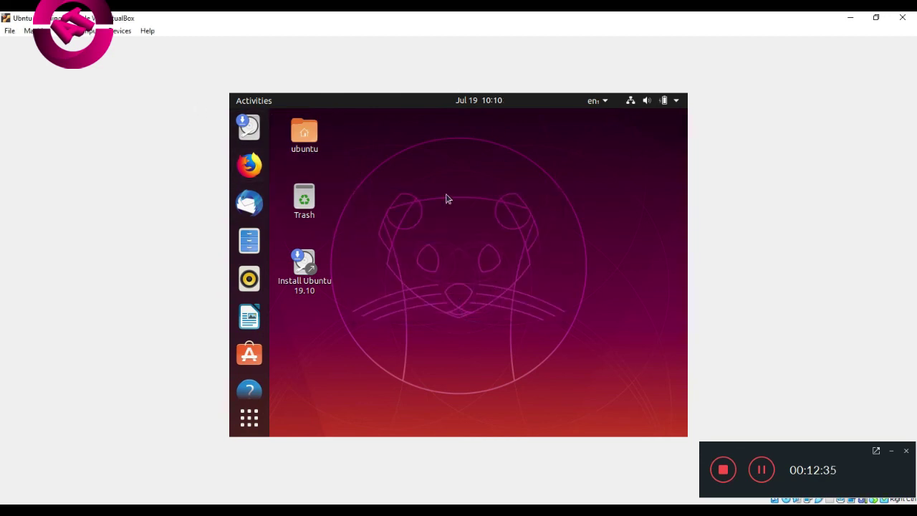
Search the Ubuntu applications for "ter" and open Terminal.
right_click(480, 208)
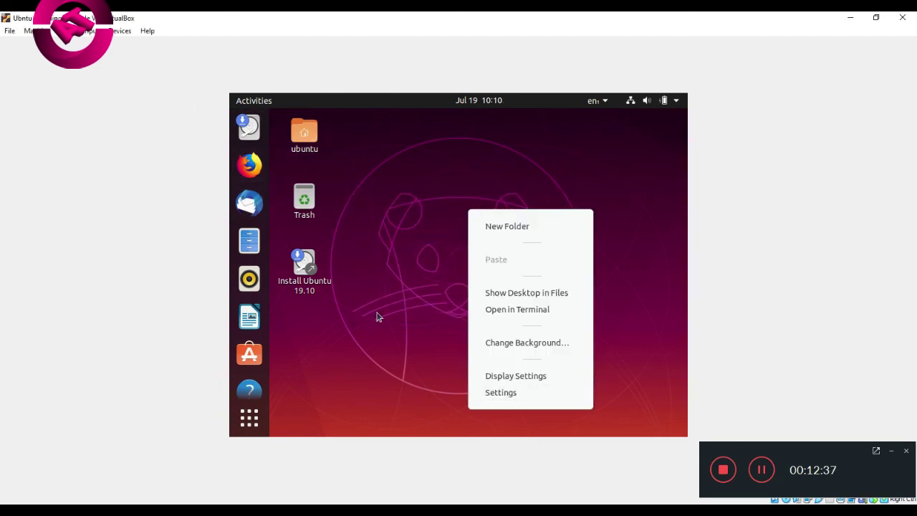
left_click(244, 419)
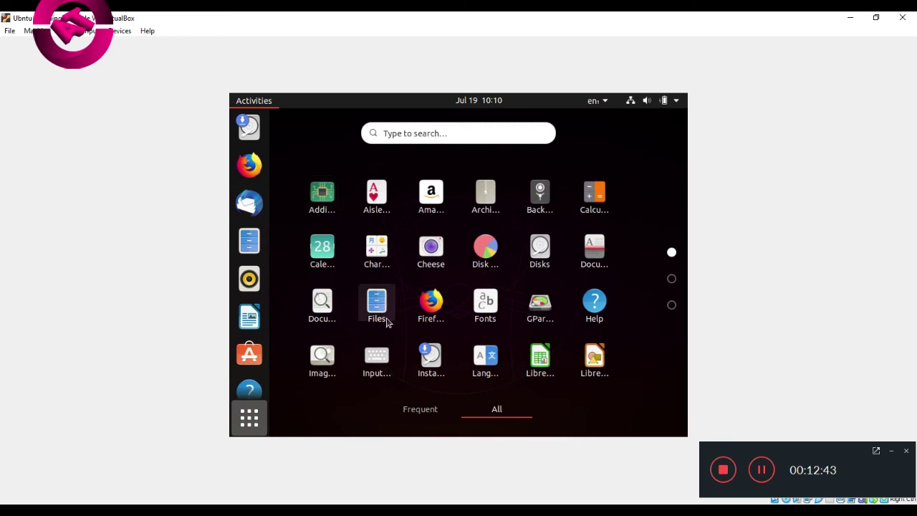
left_click(413, 136)
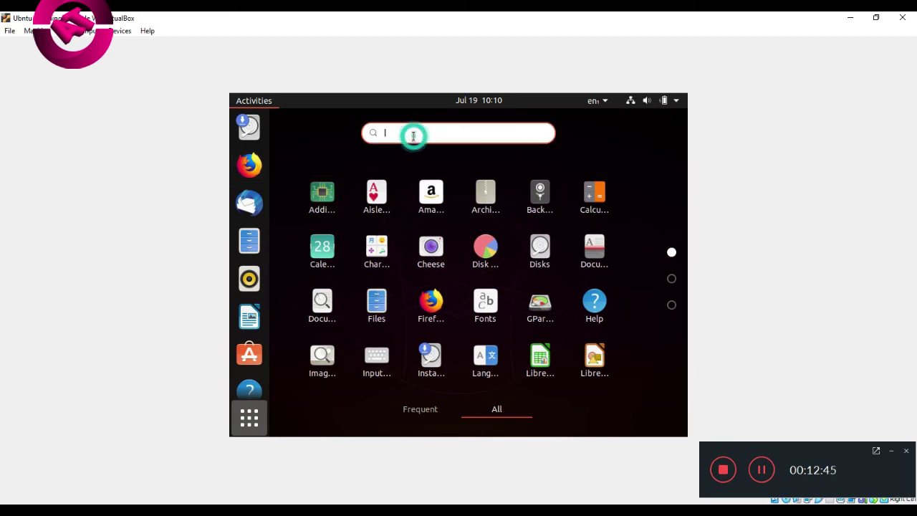
type("ter")
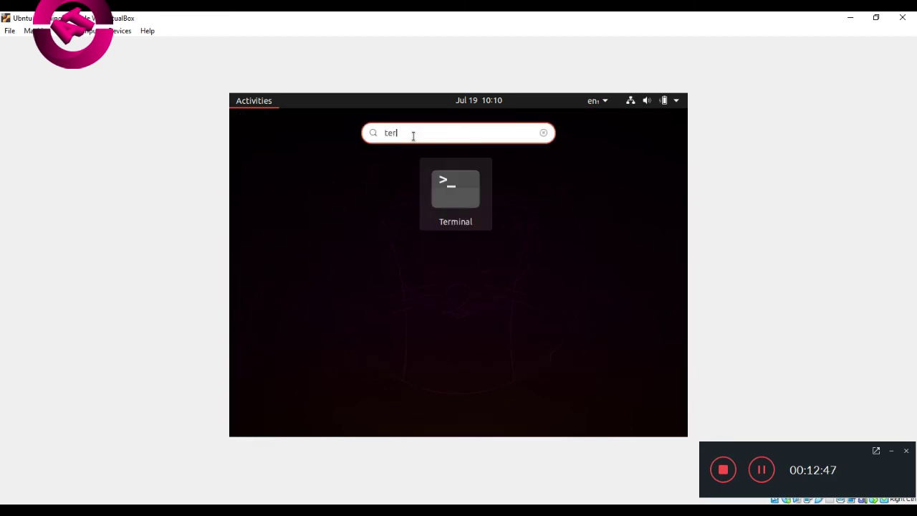
left_click(454, 188)
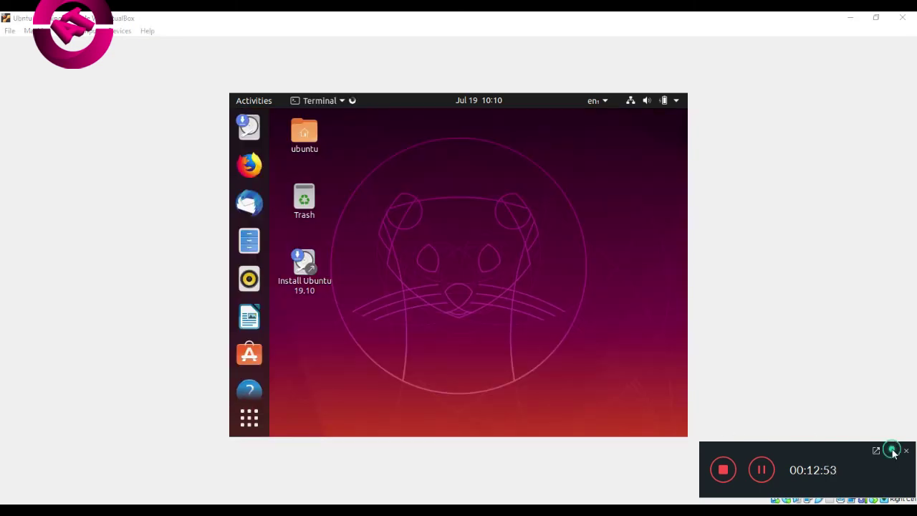
left_click(891, 452)
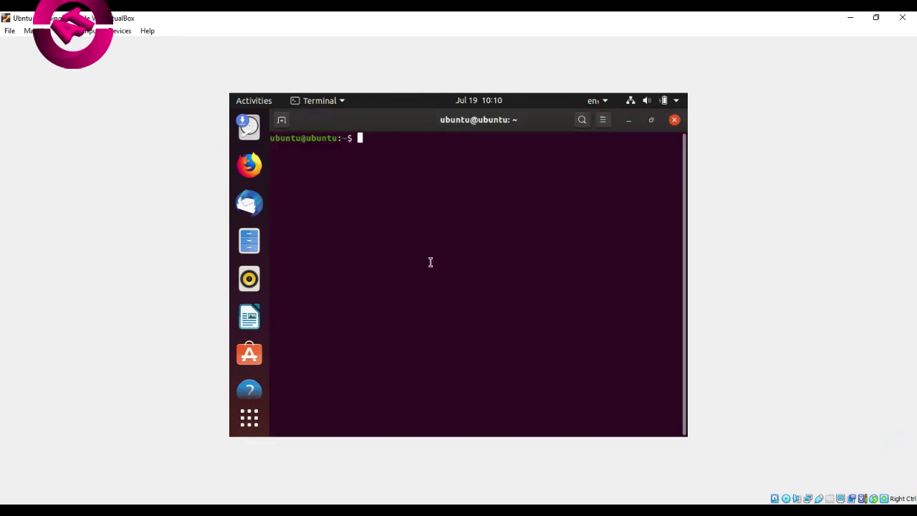
Try to query the current user with the command whomi and clear the terminal.
type("whoi")
key("BackSpace")
type("ami")
key("Return")
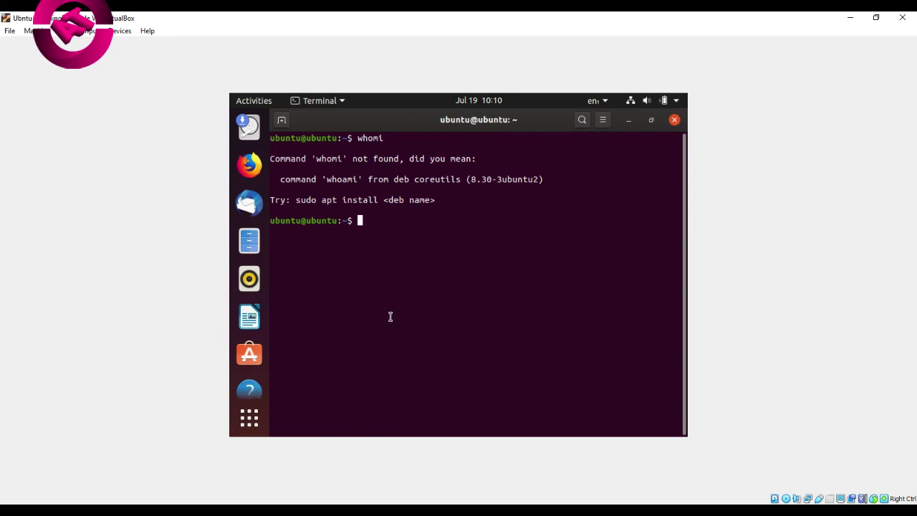
type("clear")
key("Return")
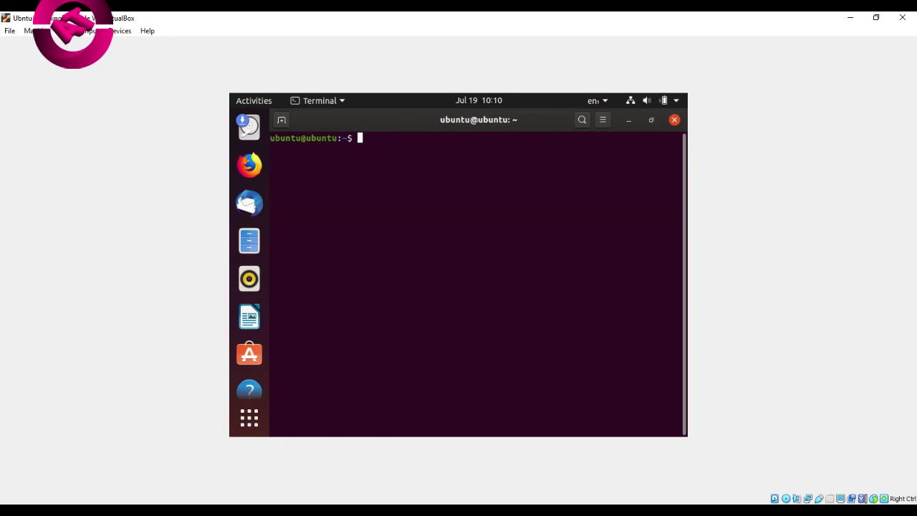
Display the full kernel and system information in the terminal with uname -a.
type("su")
key("BackSpace")
key("BackSpace")
type("su")
key("BackSpace")
key("BackSpace")
type("uname -a")
key("Return")
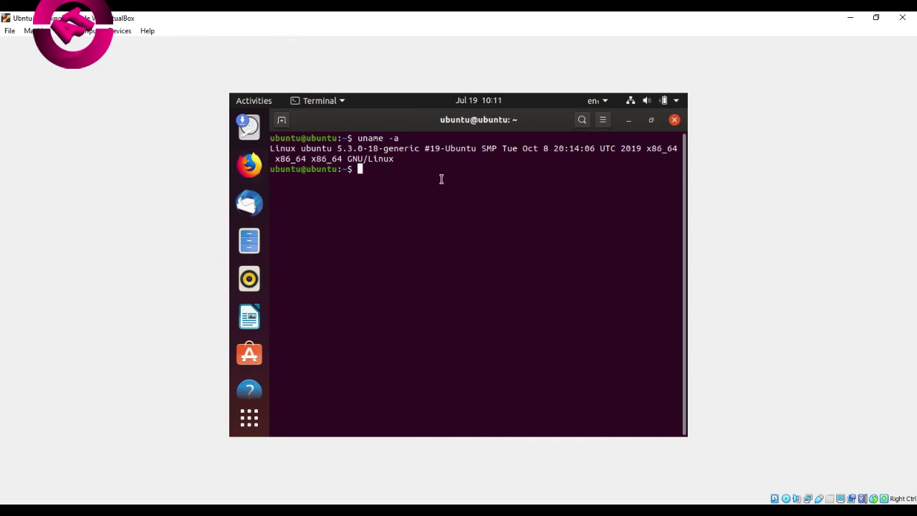
Shut down Ubuntu from inside the virtual machine with the Power Off option.
left_click(675, 101)
left_click(627, 243)
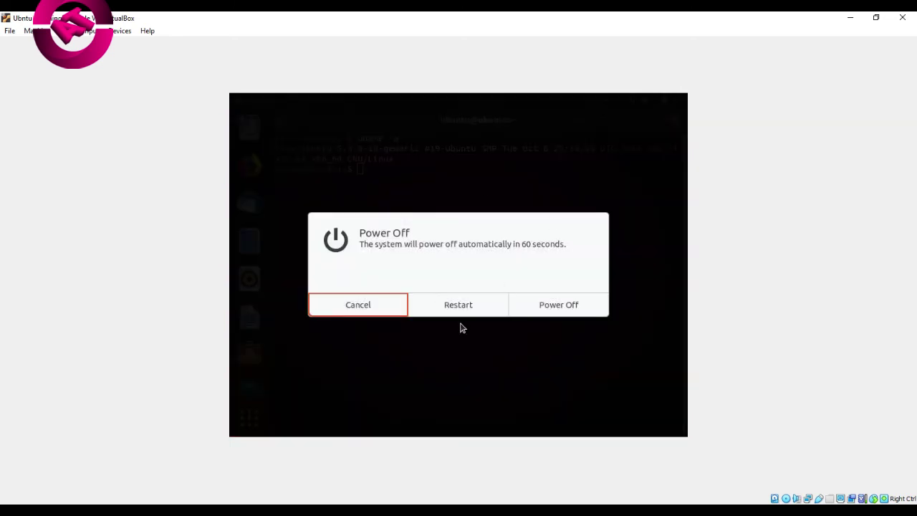
left_click(542, 310)
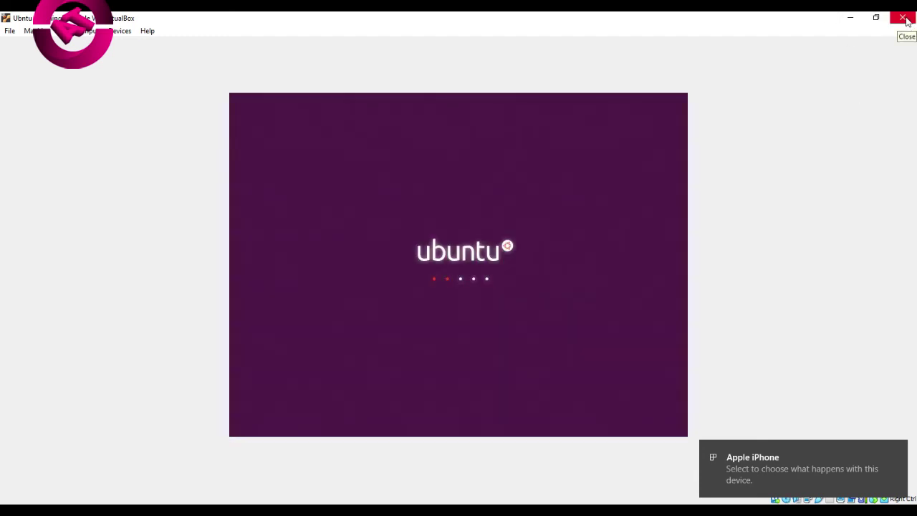
Restore the virtual machine window to its smaller size and close it with the option Power off the machine.
left_click(875, 17)
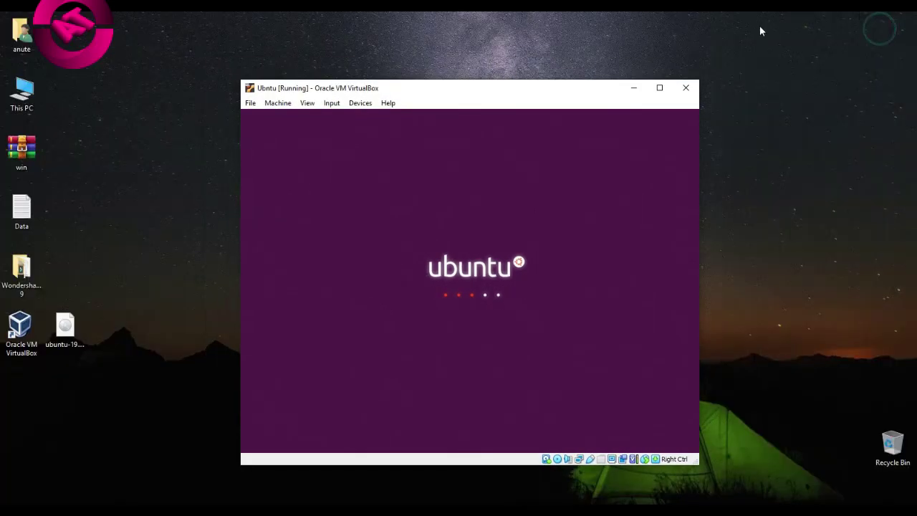
left_click(693, 88)
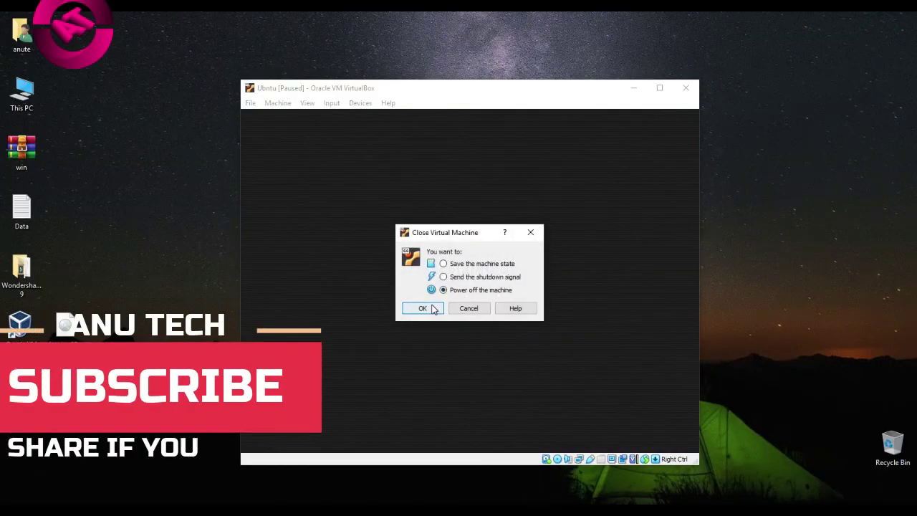
left_click(432, 308)
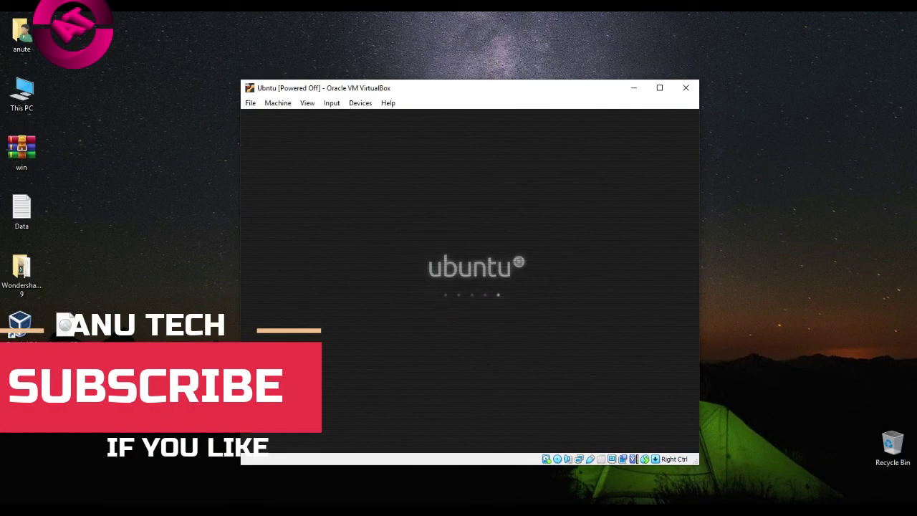
left_click(788, 510)
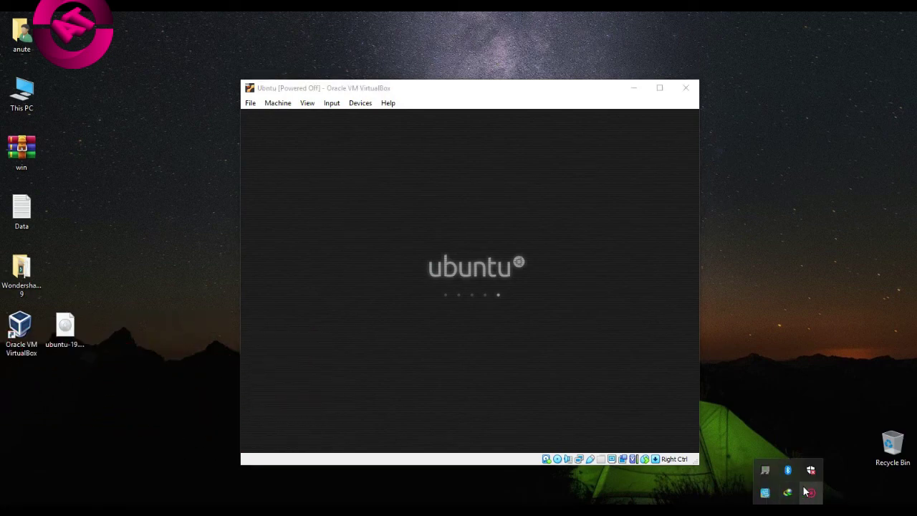